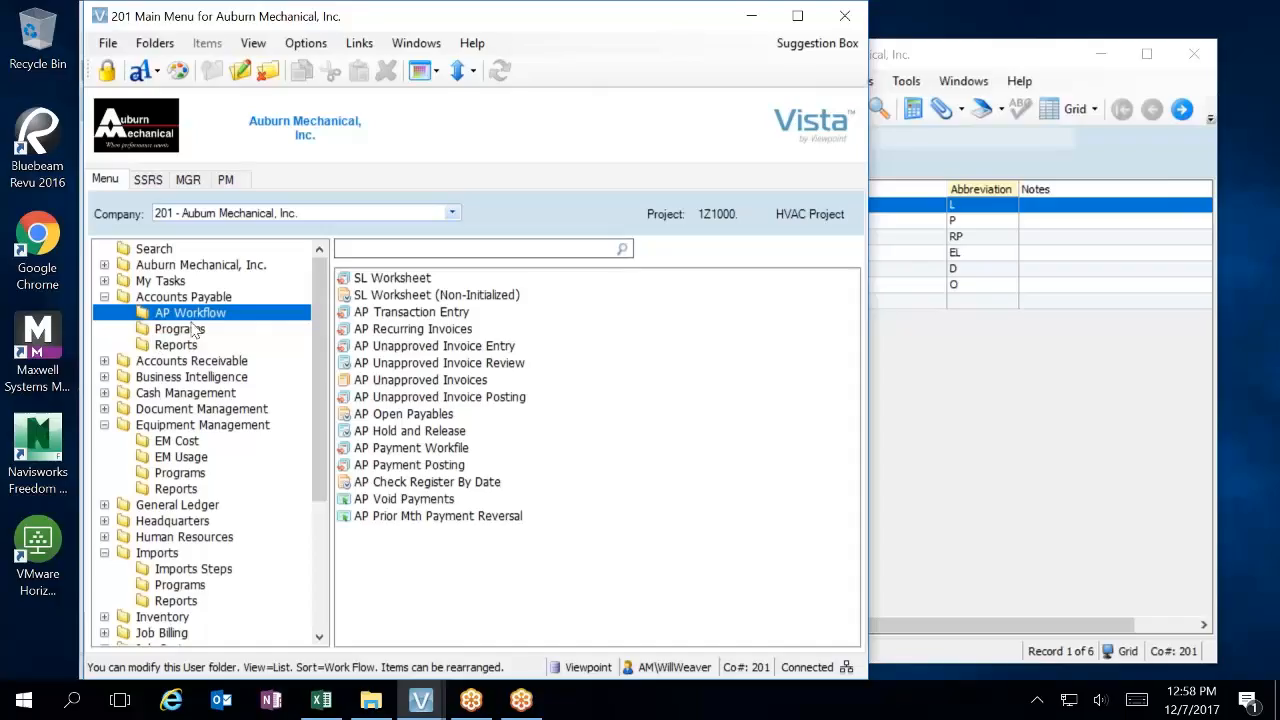
Open AP Transaction Entry from the Accounts Payable programs and create a new batch for month 12/17.
click(186, 333)
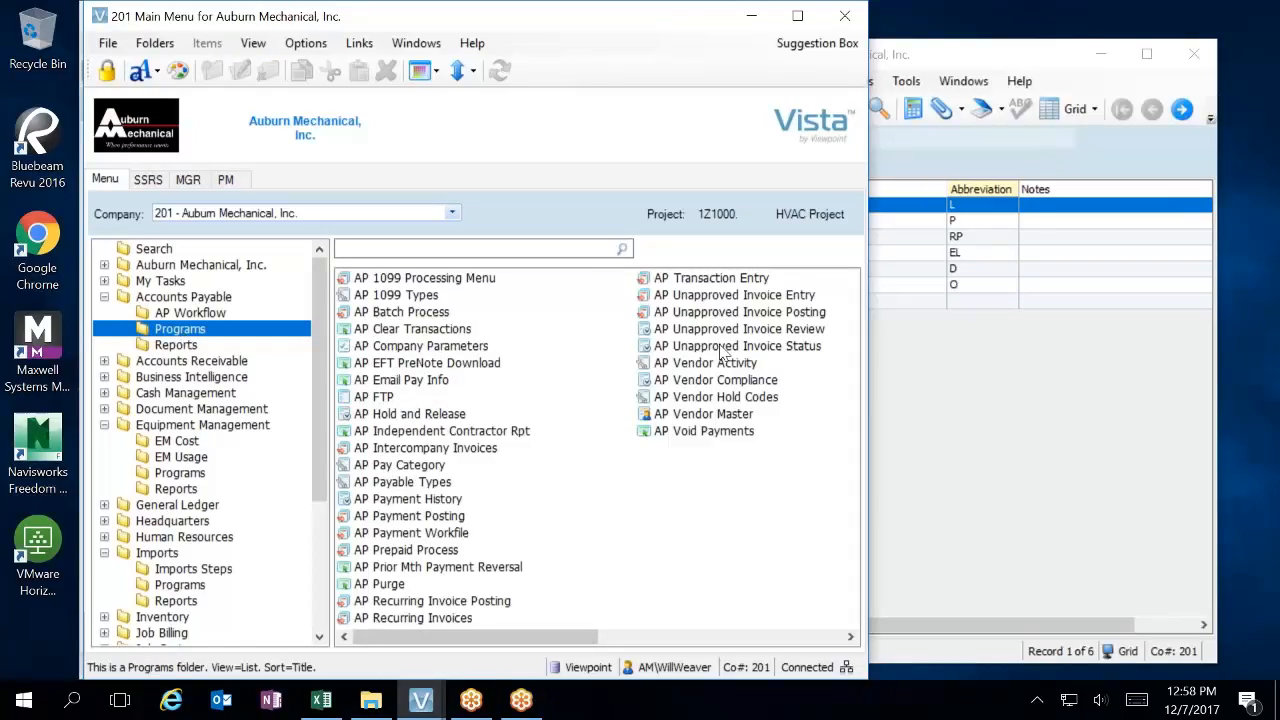
double_click(736, 279)
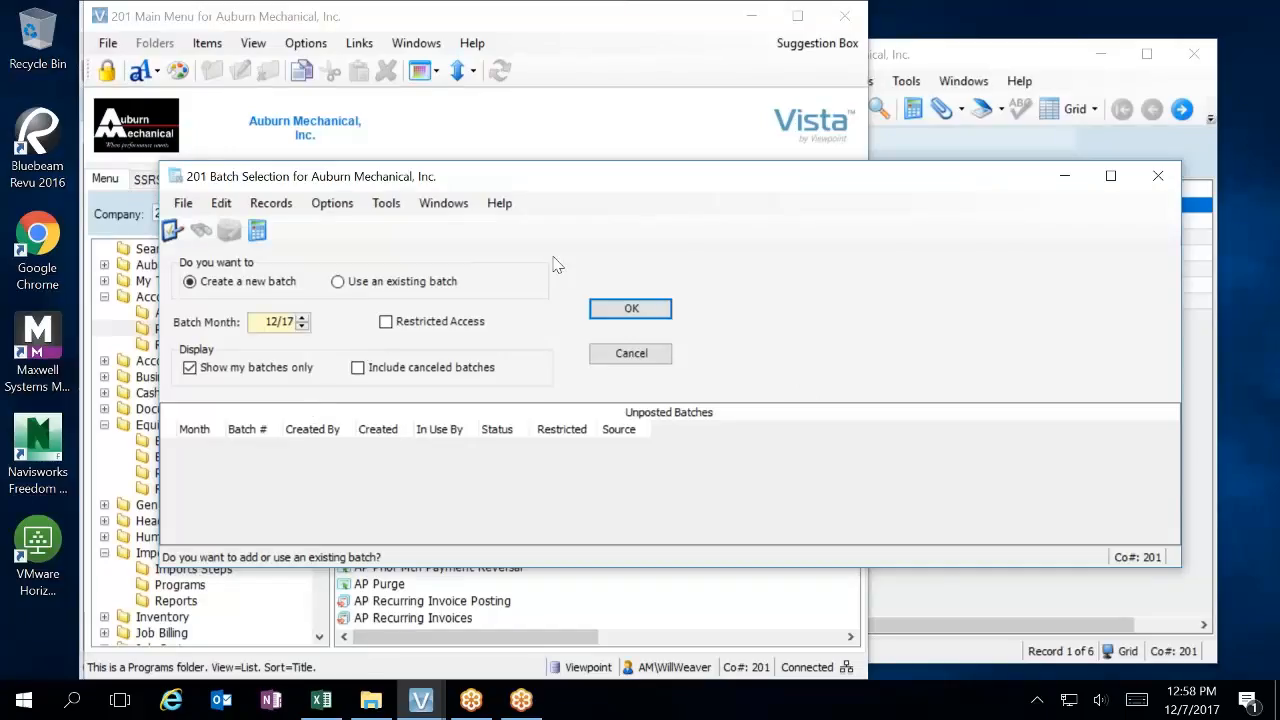
click(624, 312)
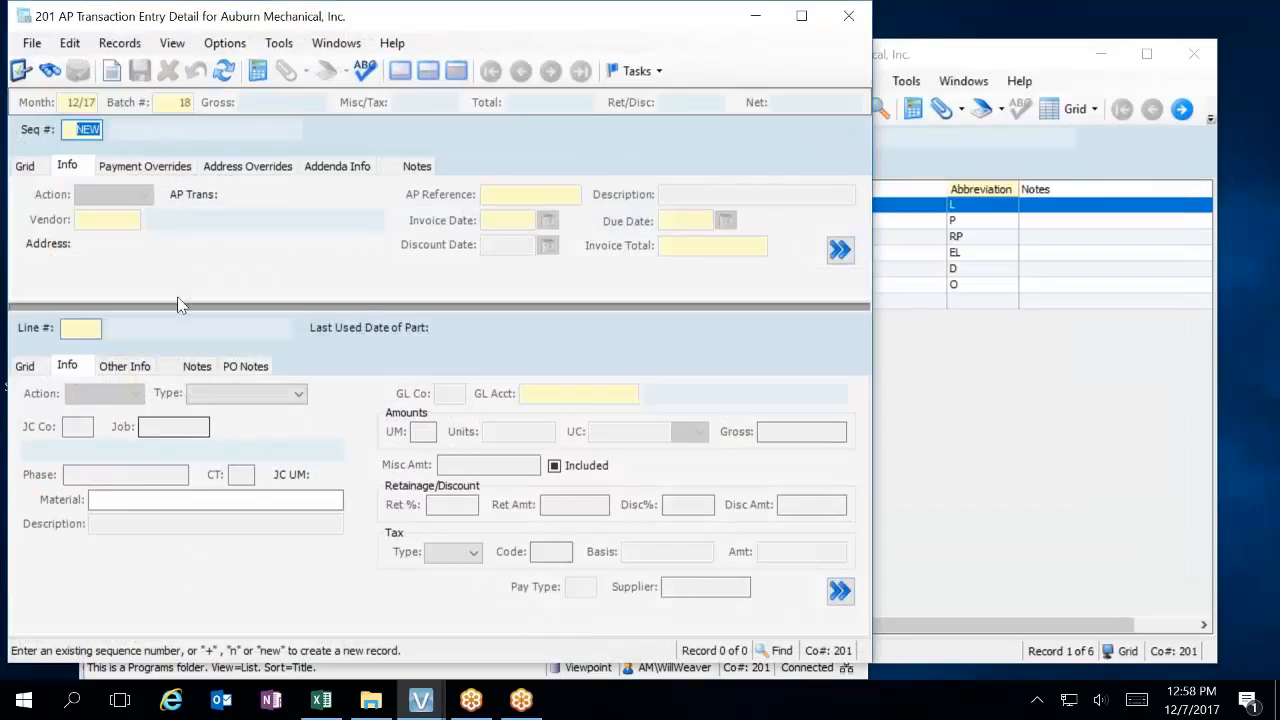
Start a new invoice record in the batch and look up Enterprise FM Trust as its vendor.
key(Return)
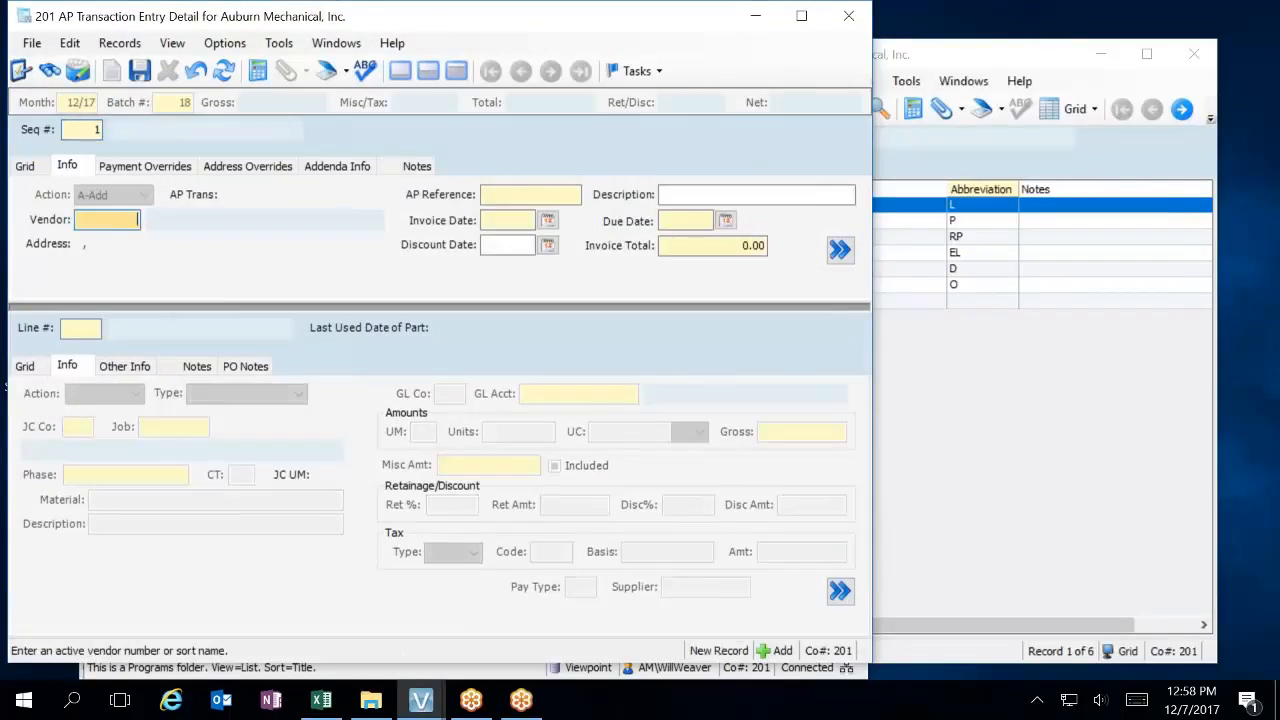
key(F4)
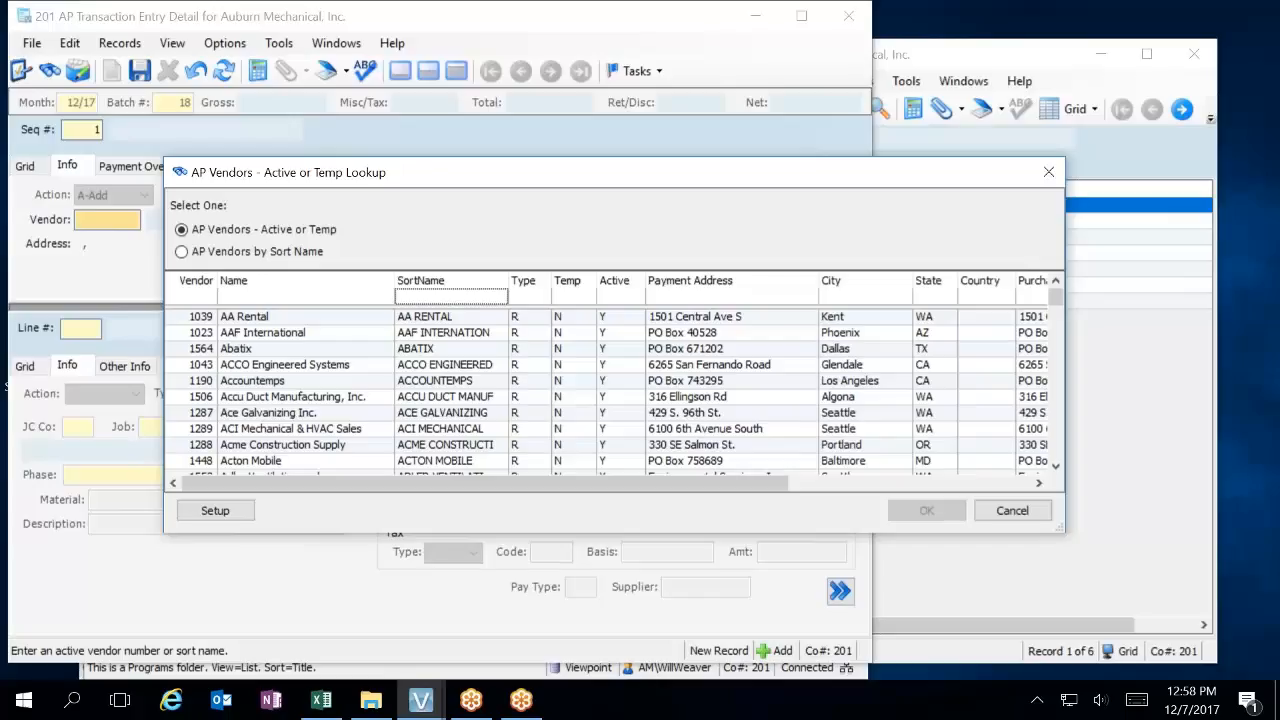
text(ent)
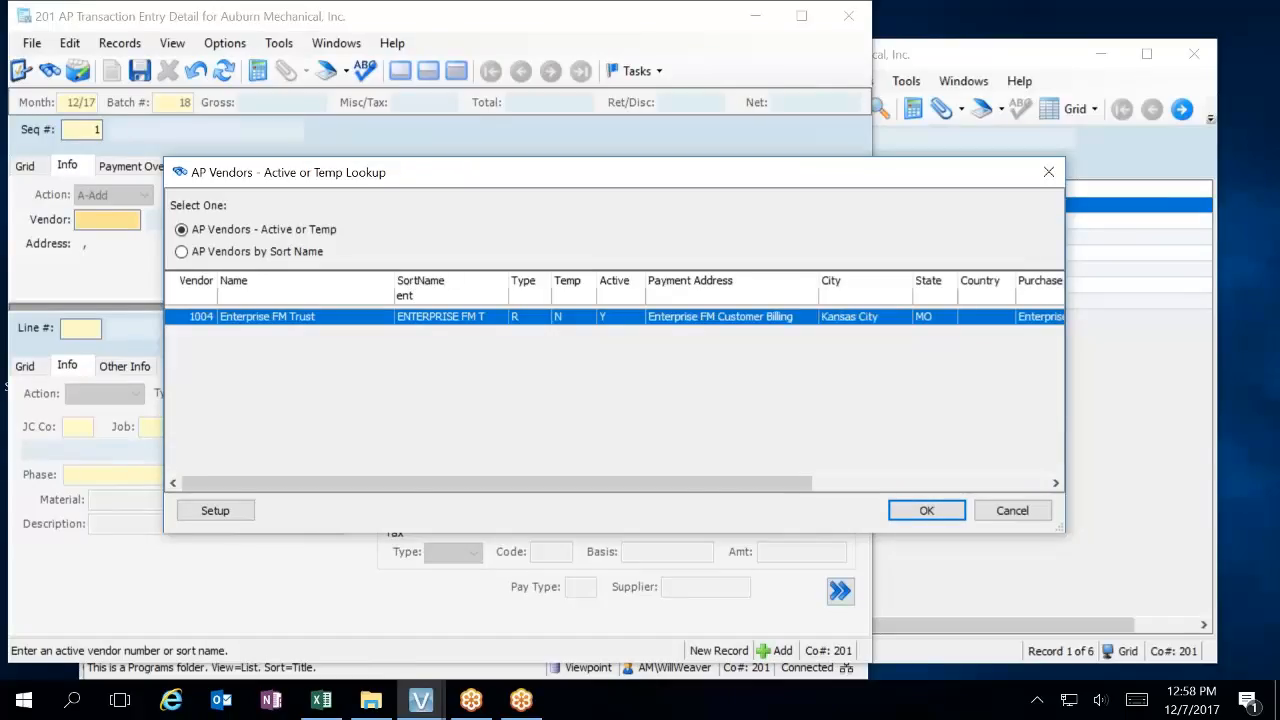
key(Return)
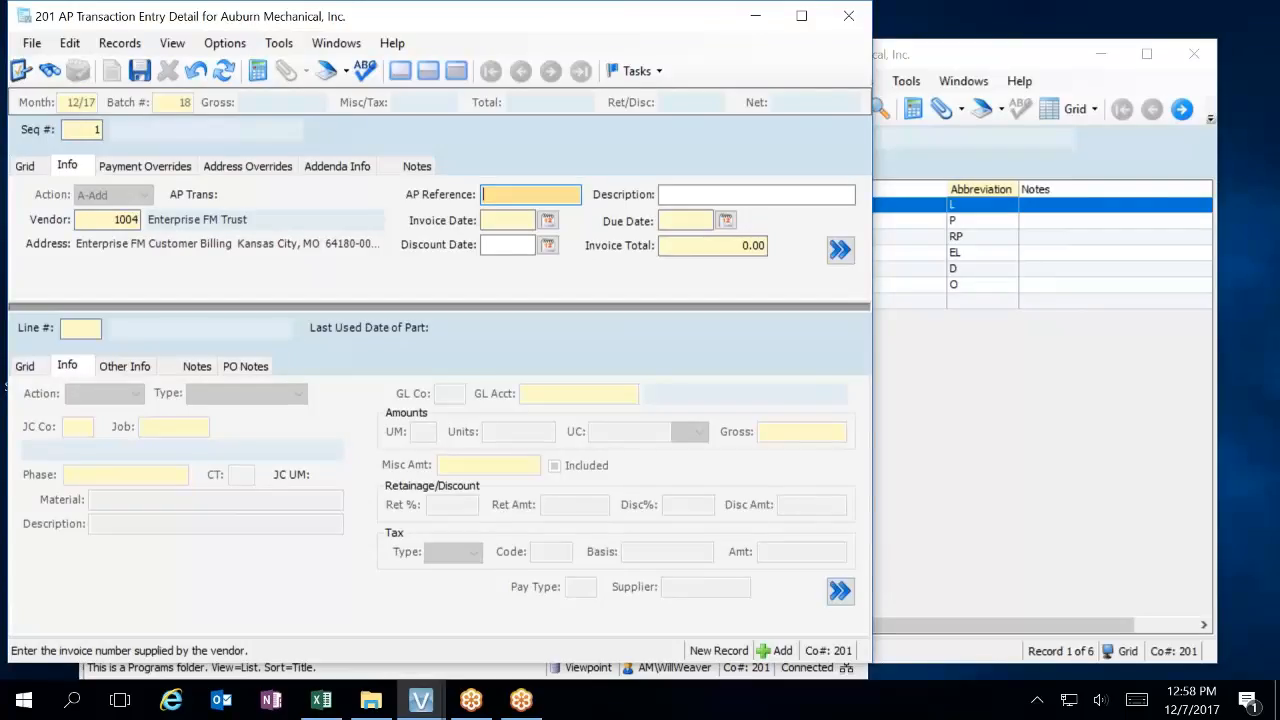
Enter 1712 as the invoice's AP reference and Dec 2017 as its description.
text(1712)
key(Tab)
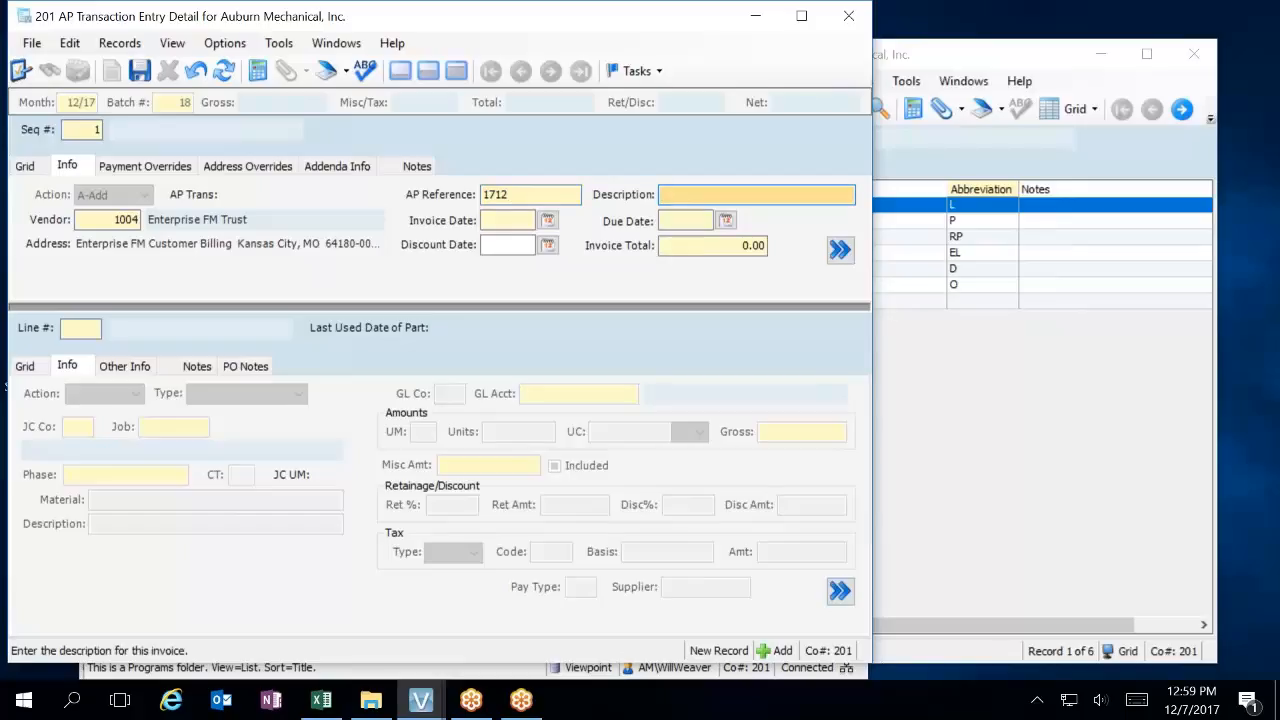
text(Dec 2017)
key(Tab)
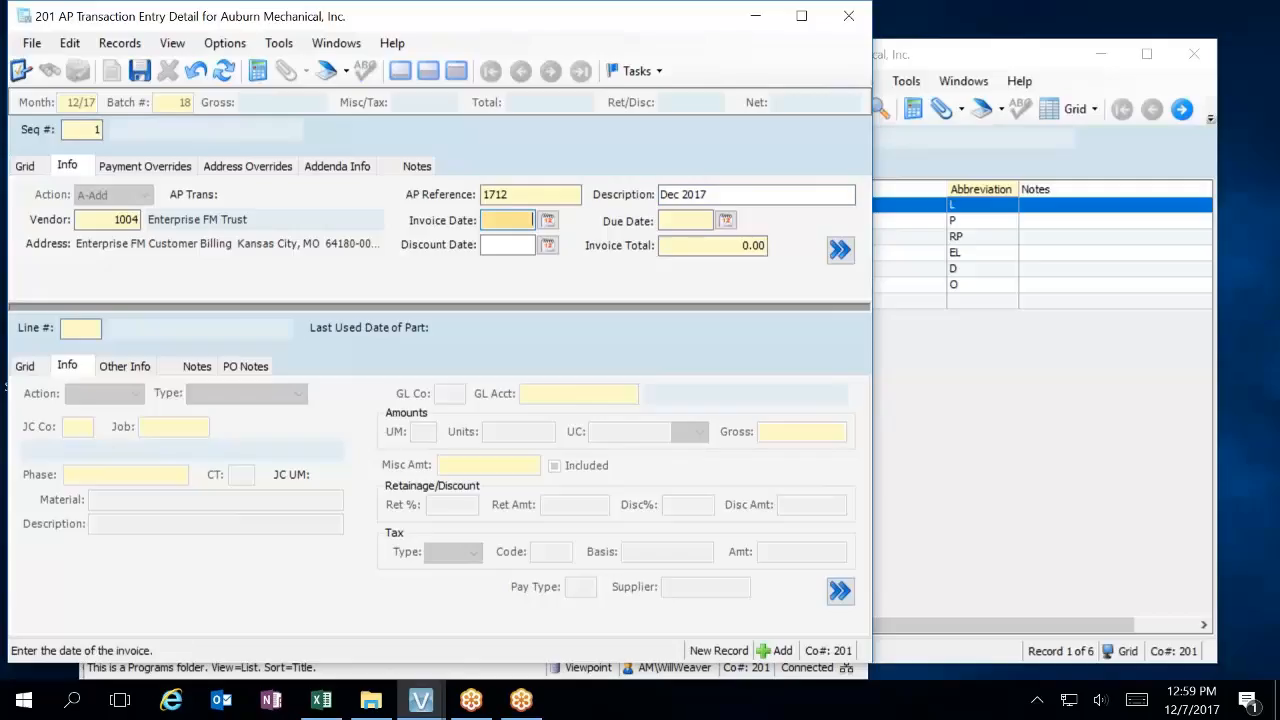
text(12)
key(BackSpace)
key(BackSpace)
text(12)
key(Tab)
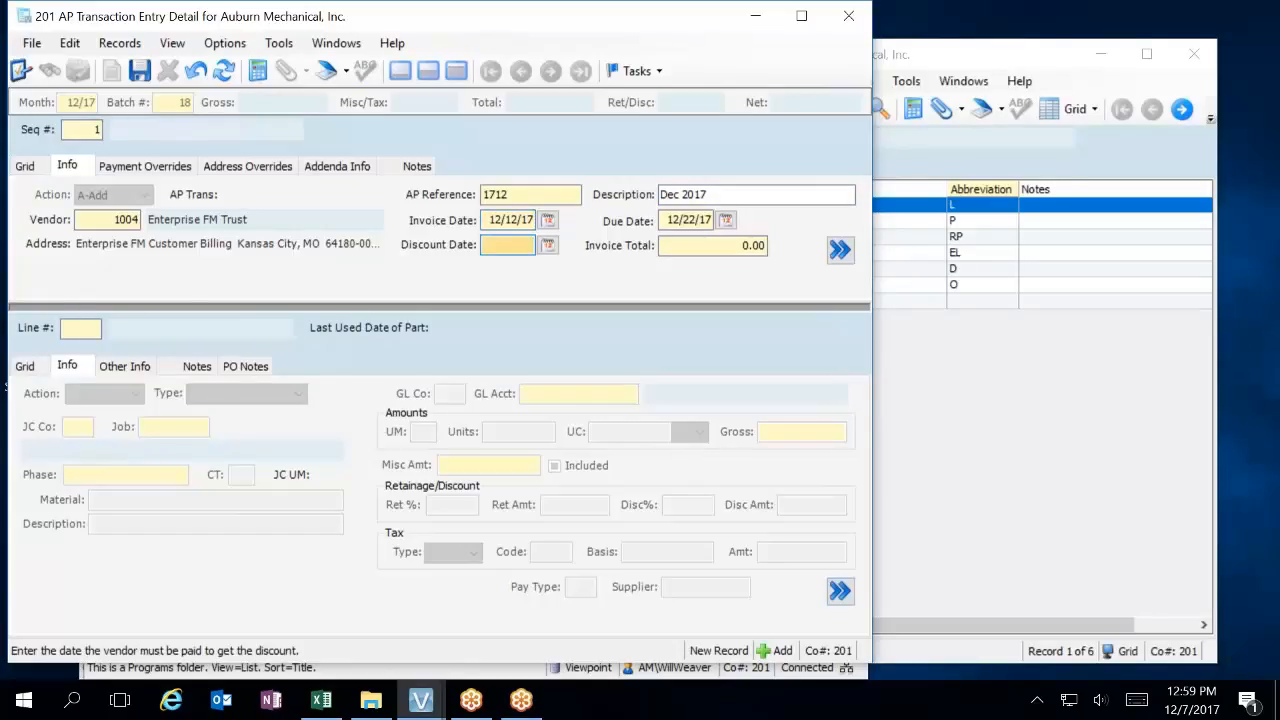
Set the invoice date to 12/1/17 and the invoice total to 500.00, accepting the default due date, and save the invoice header.
key(shift+Tab)
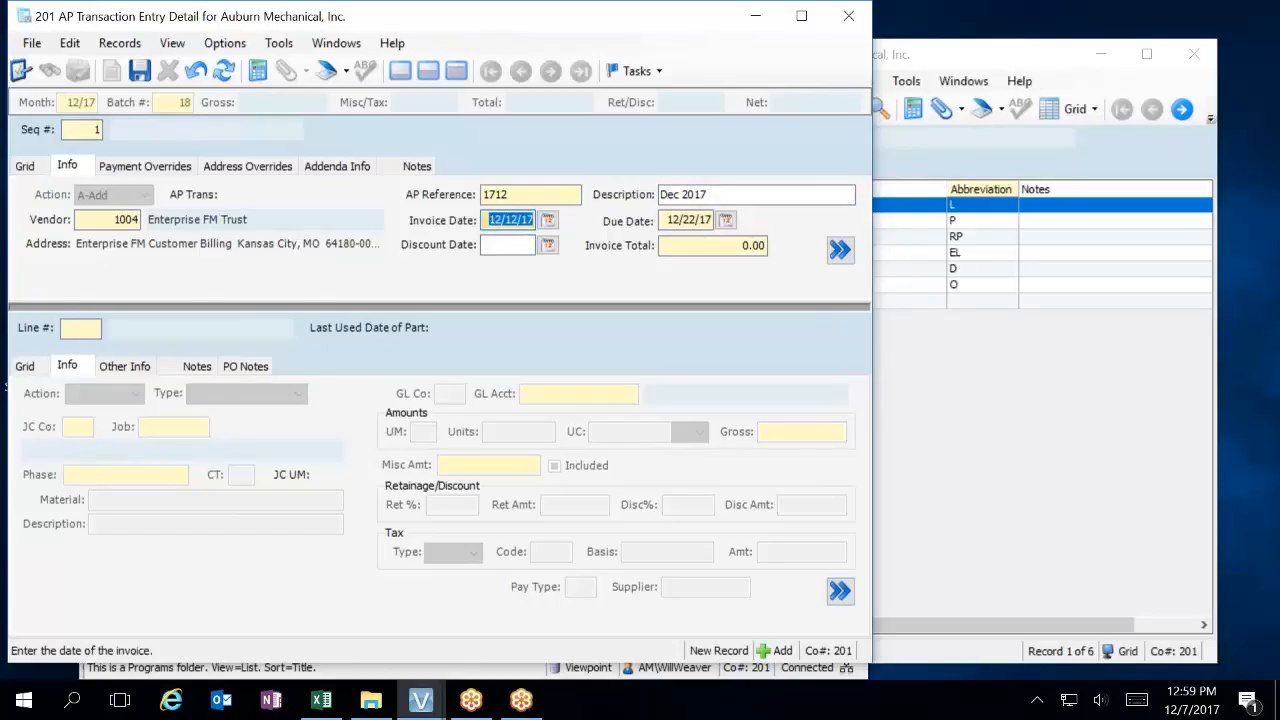
text(1)
key(Tab)
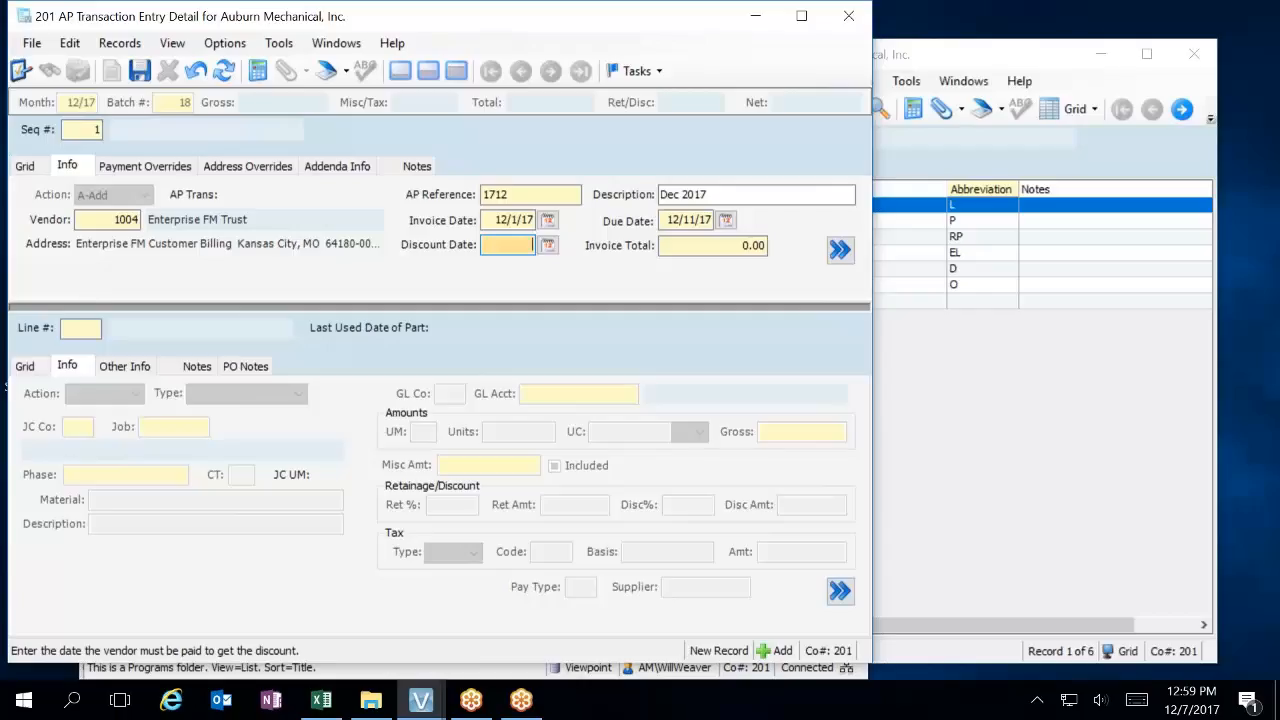
key(Tab)
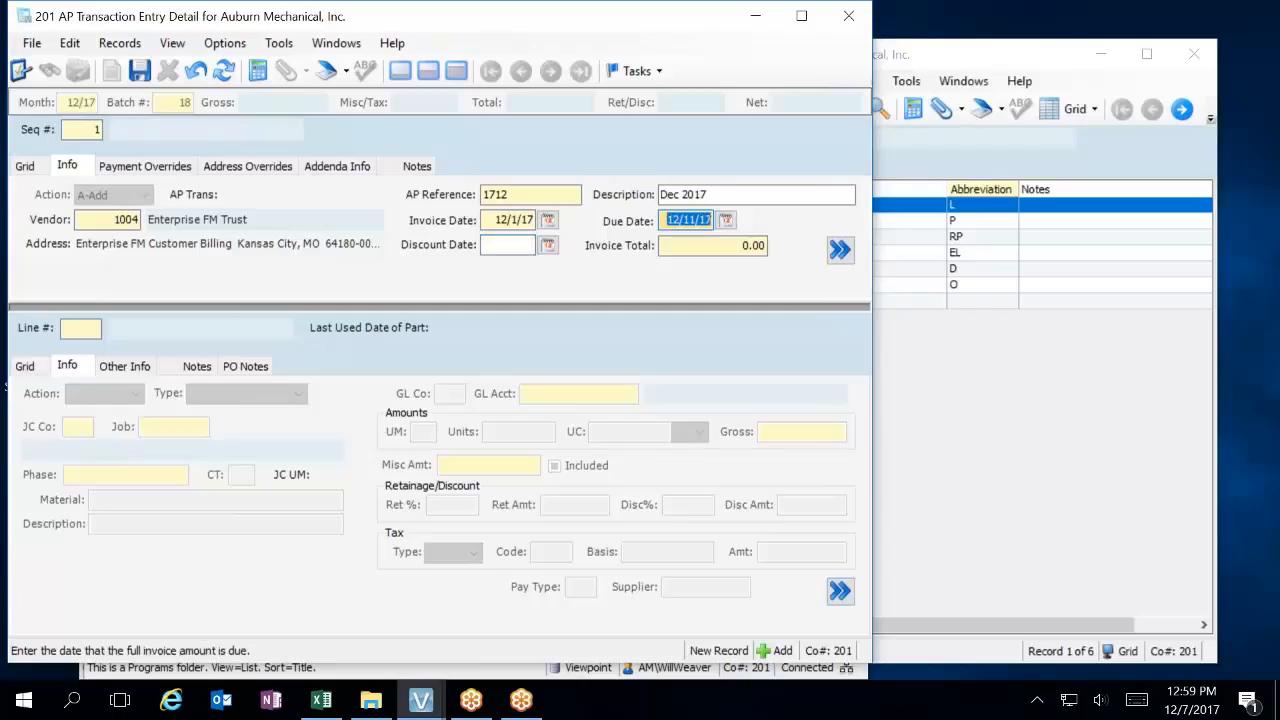
key(Tab)
text(500)
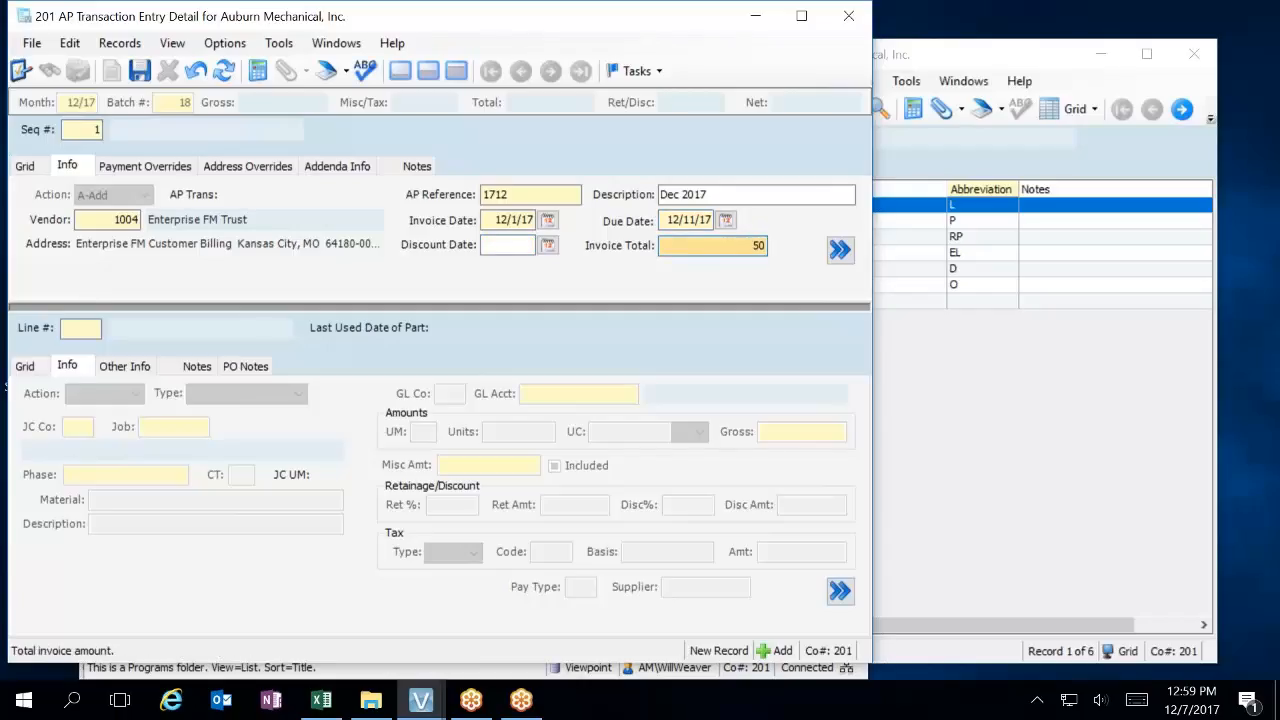
key(Tab)
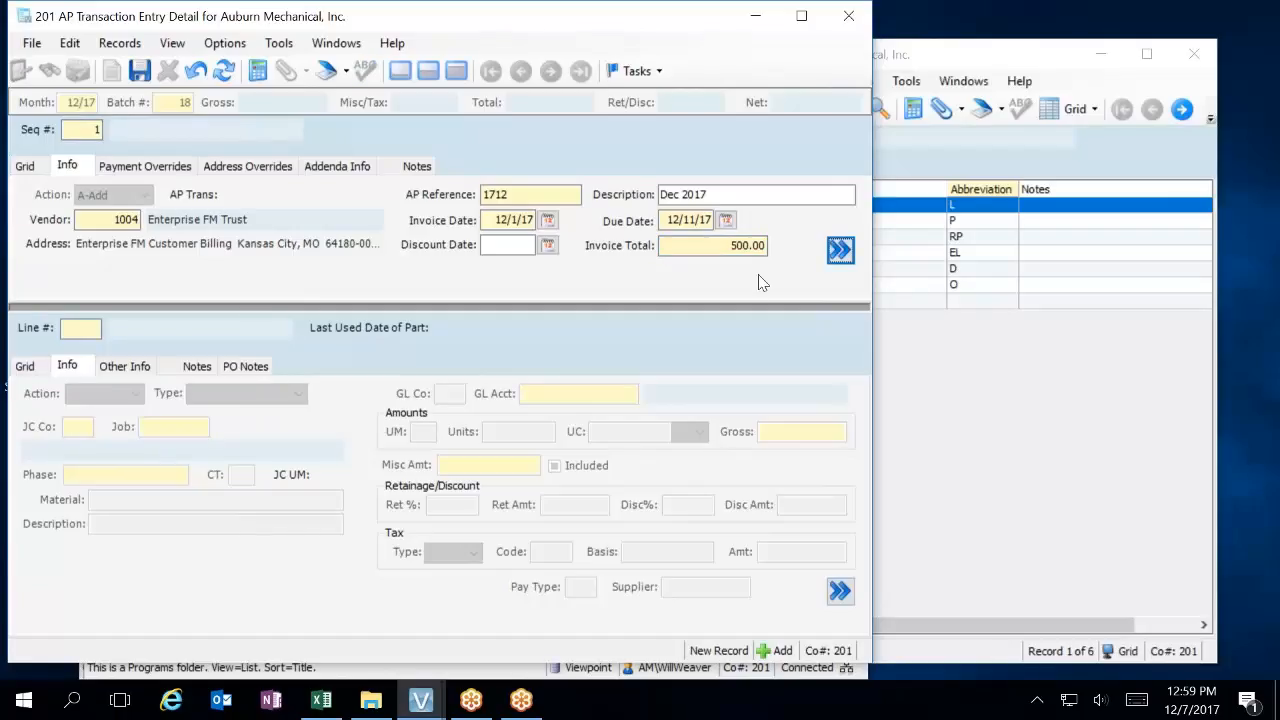
click(842, 253)
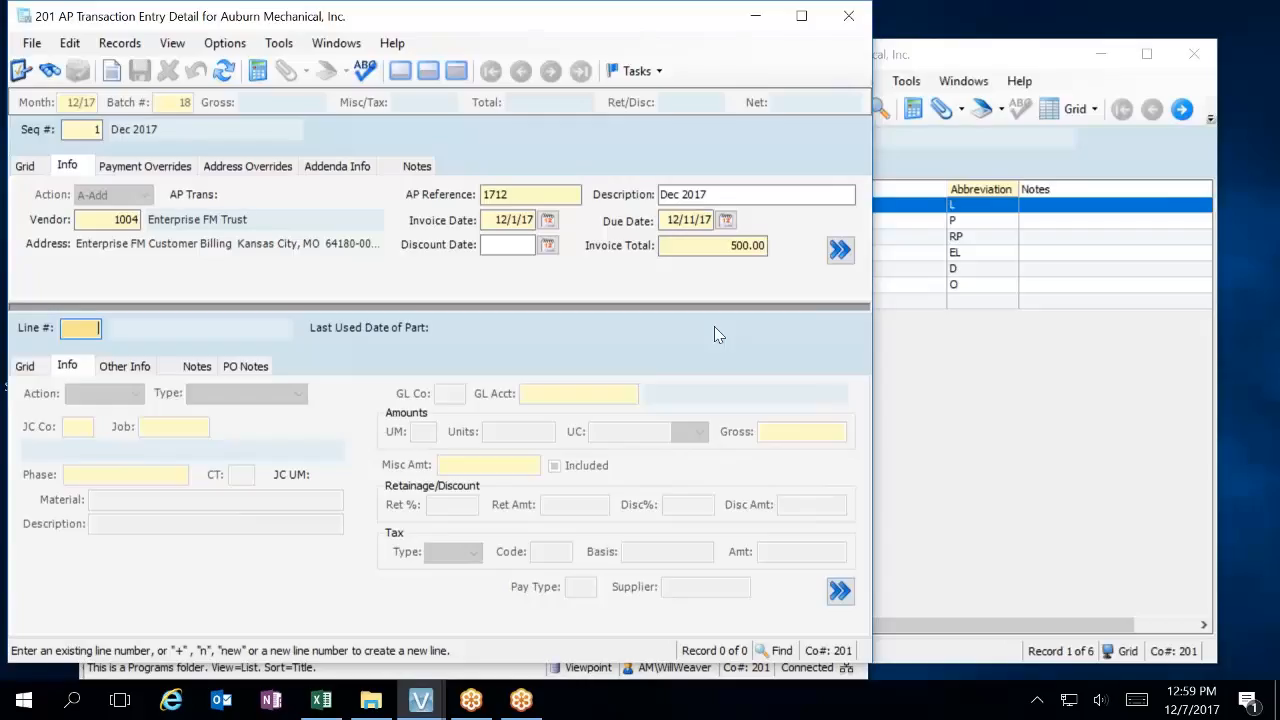
Add line 1 to the invoice with the line type 4-Equip.
key(Tab)
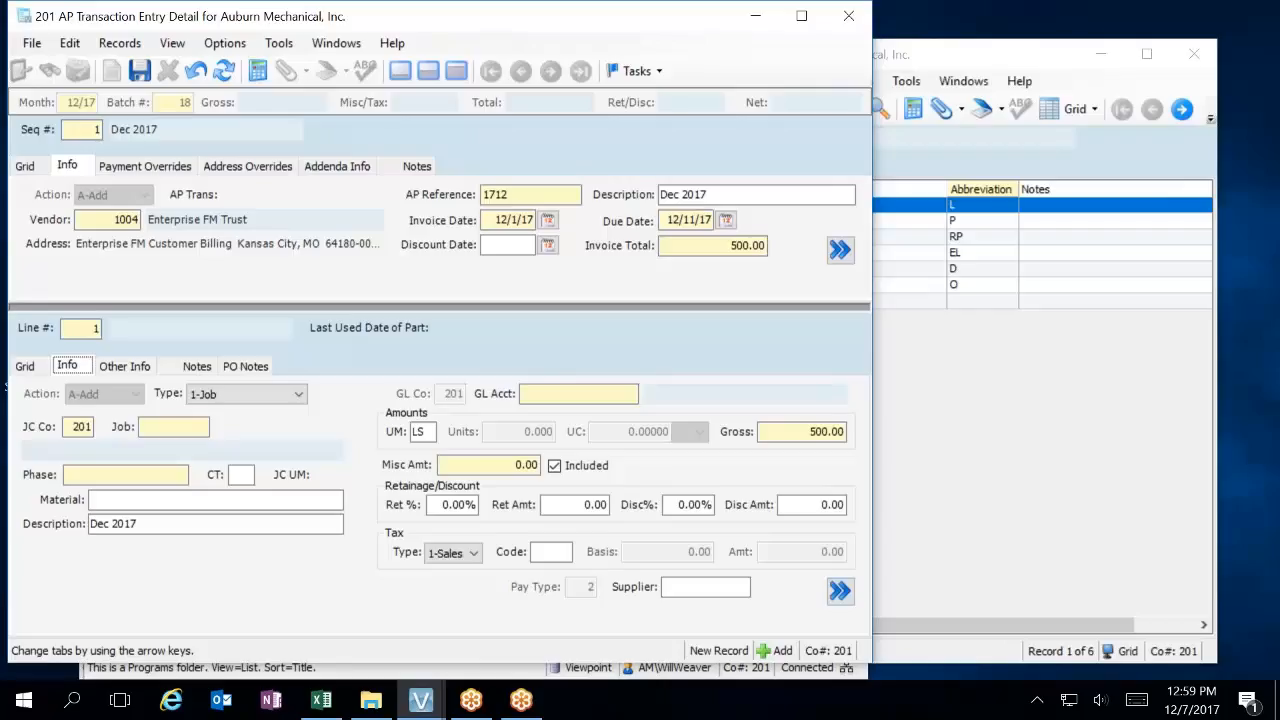
click(89, 470)
click(299, 395)
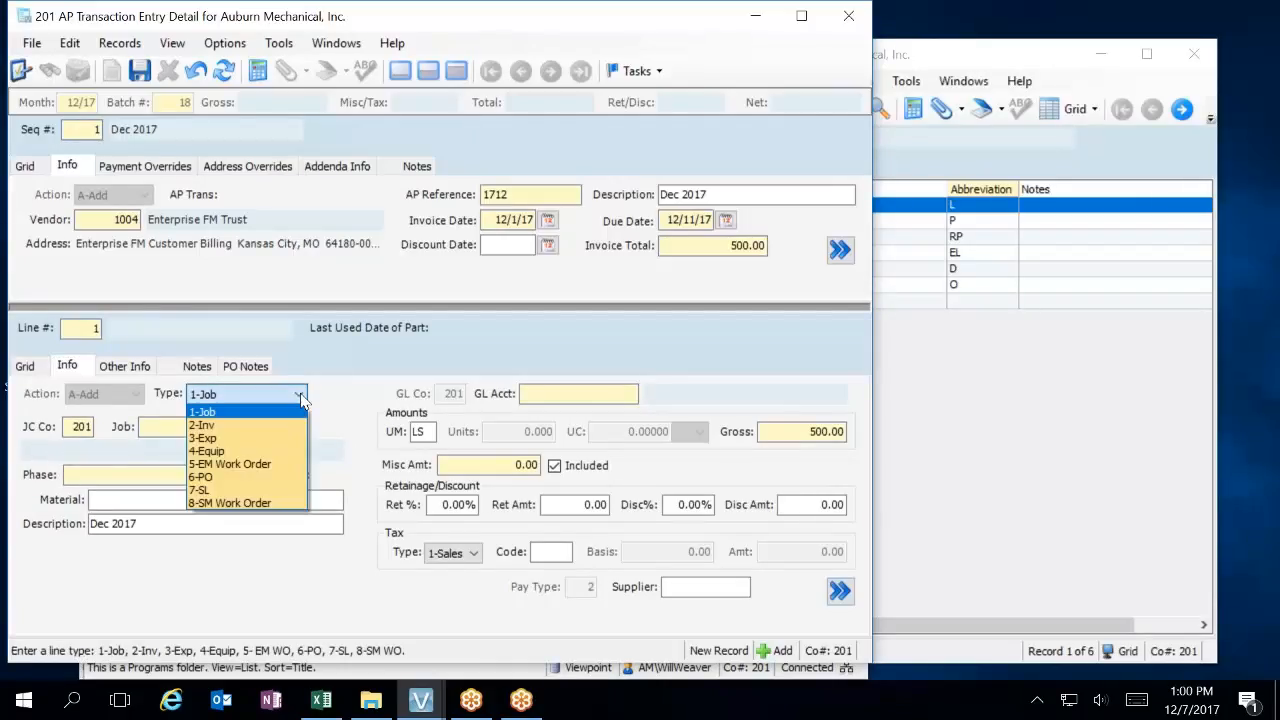
click(298, 451)
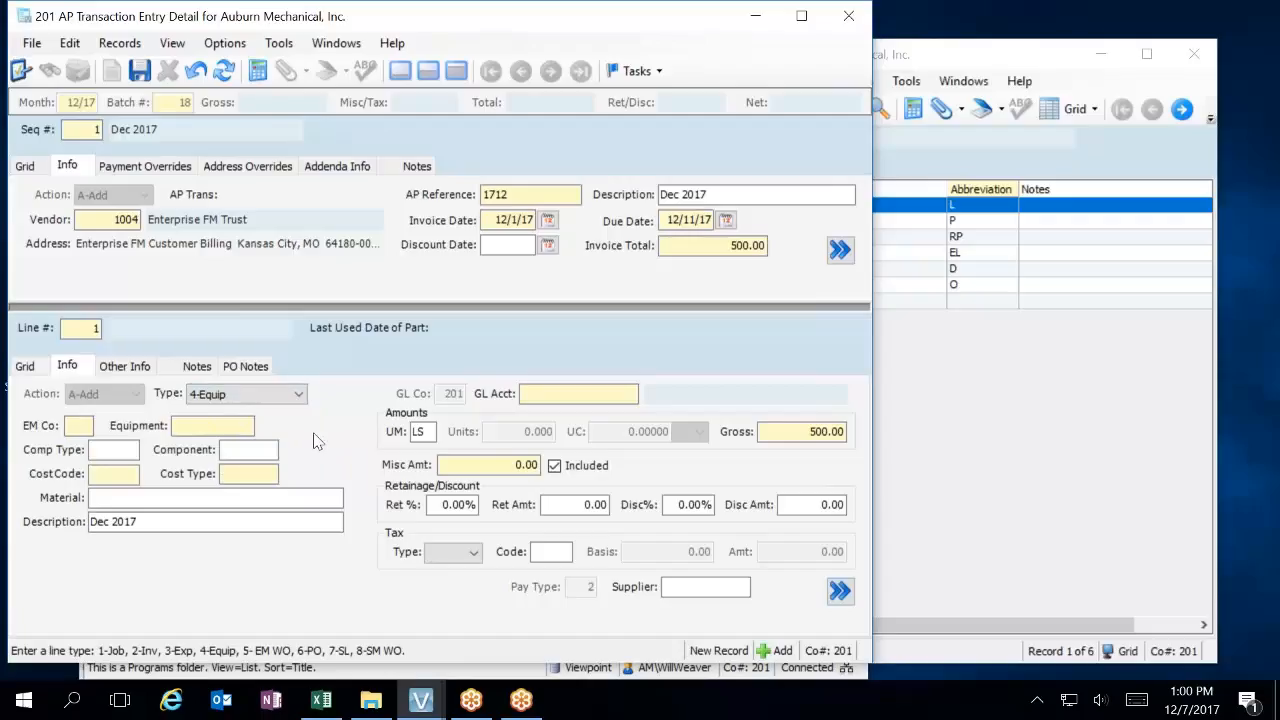
key(Tab)
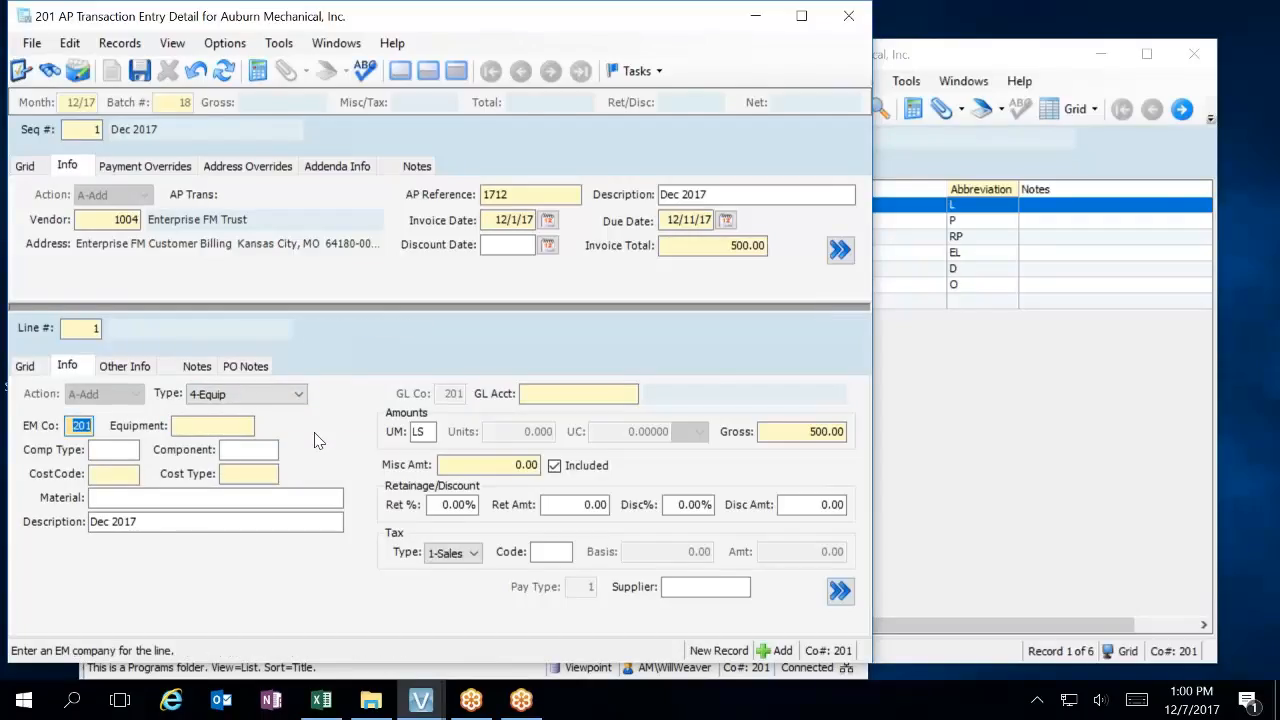
Keep the default EM company and pick equipment 1, the 2016 GMC Sierra 2500HD, for the line.
key(Tab)
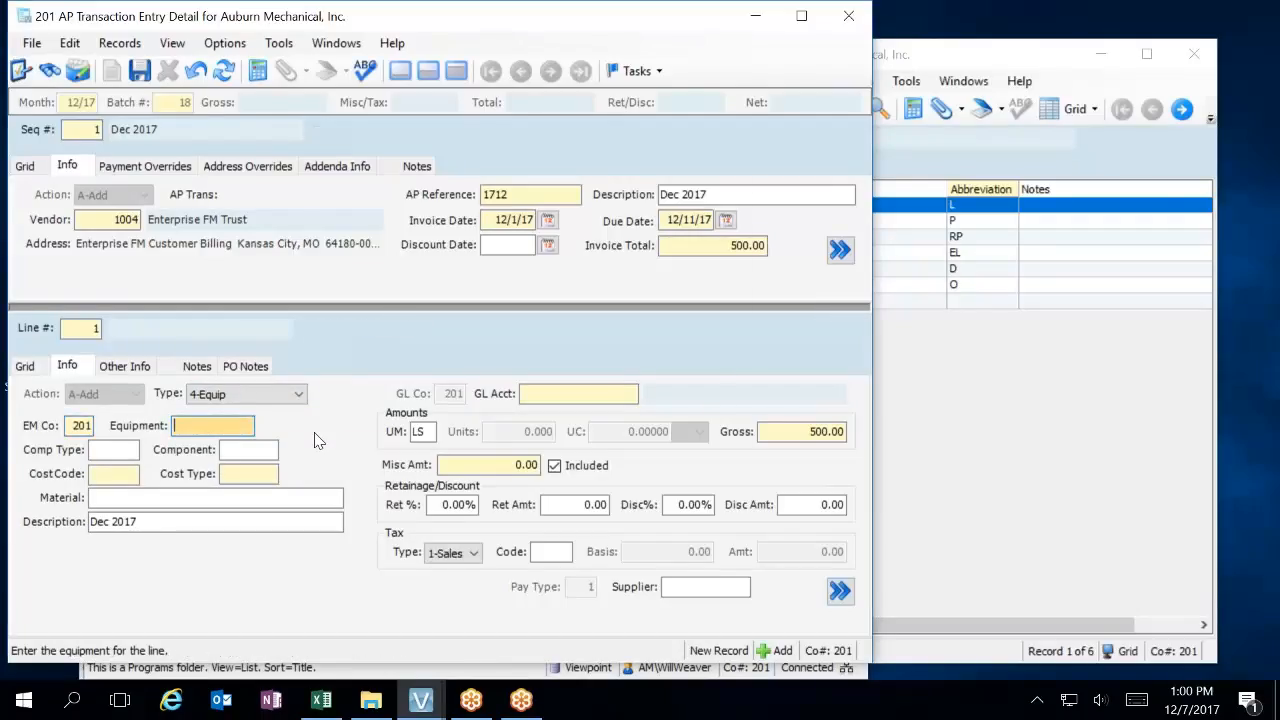
key(F4)
key(Down)
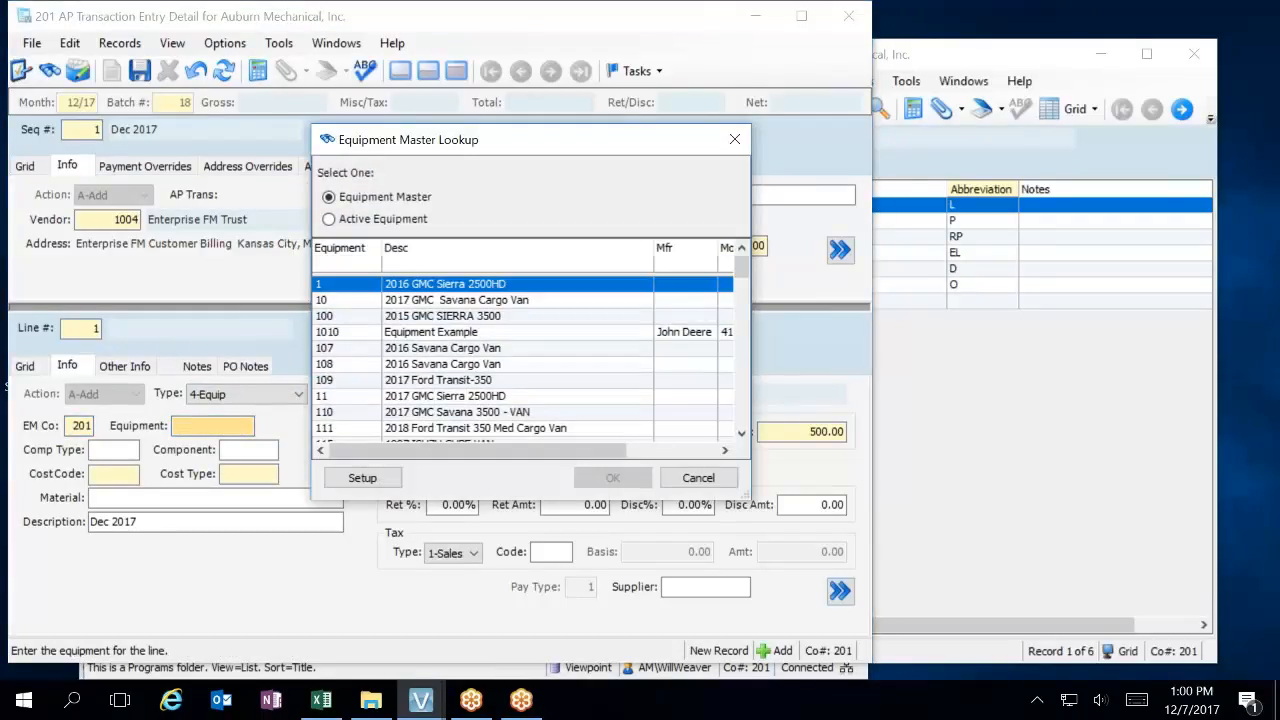
key(Return)
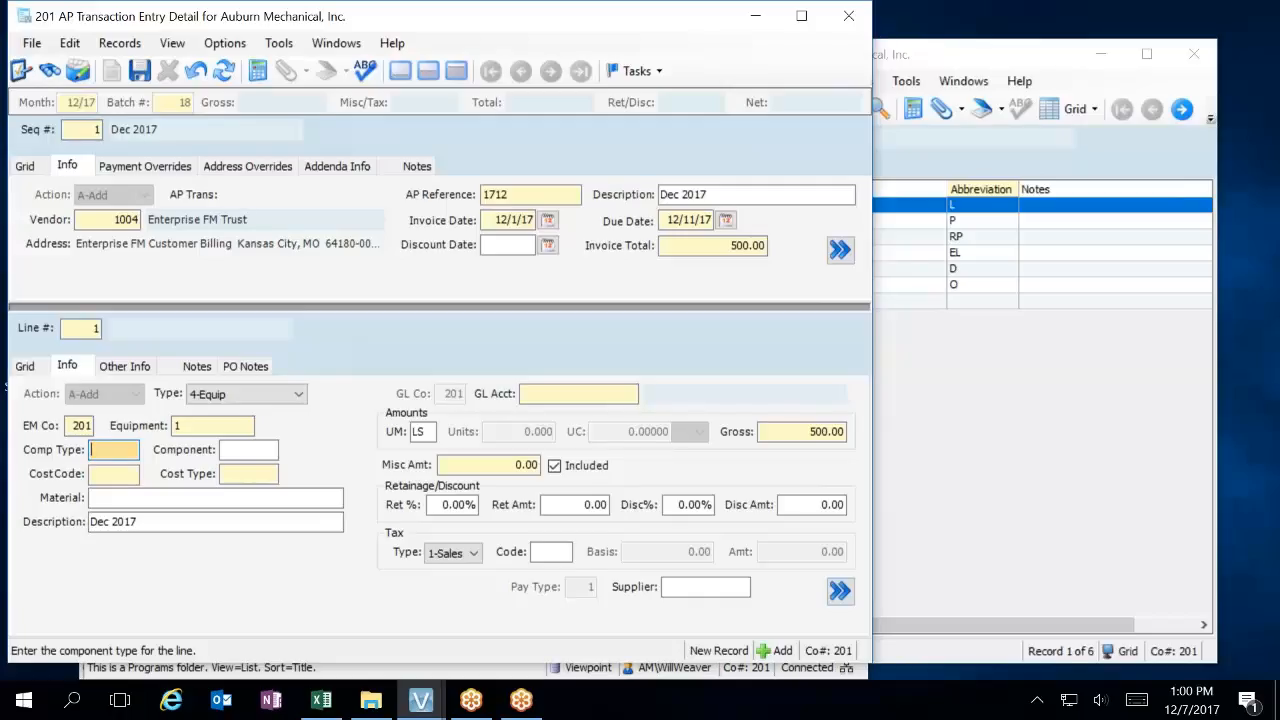
Leave the component fields blank and assign cost code 100, Fuel, to the line.
key(Tab)
key(Tab)
key(Tab)
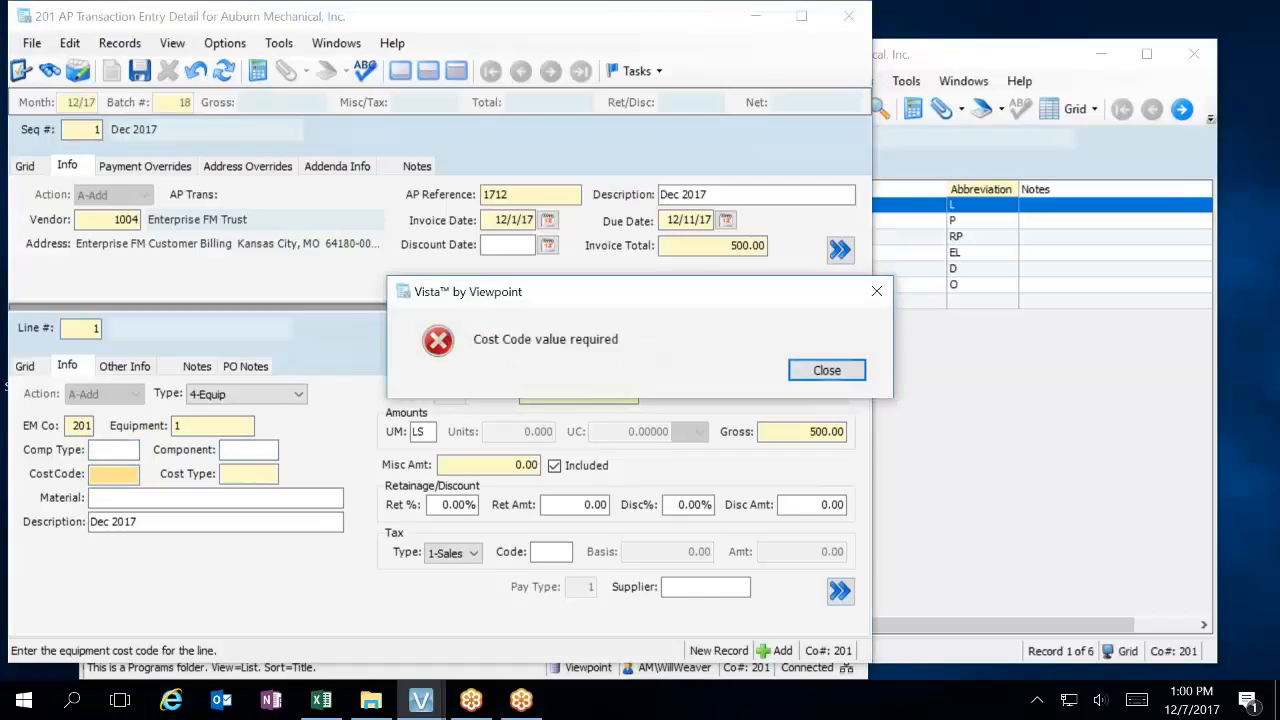
key(Return)
key(shift+Tab)
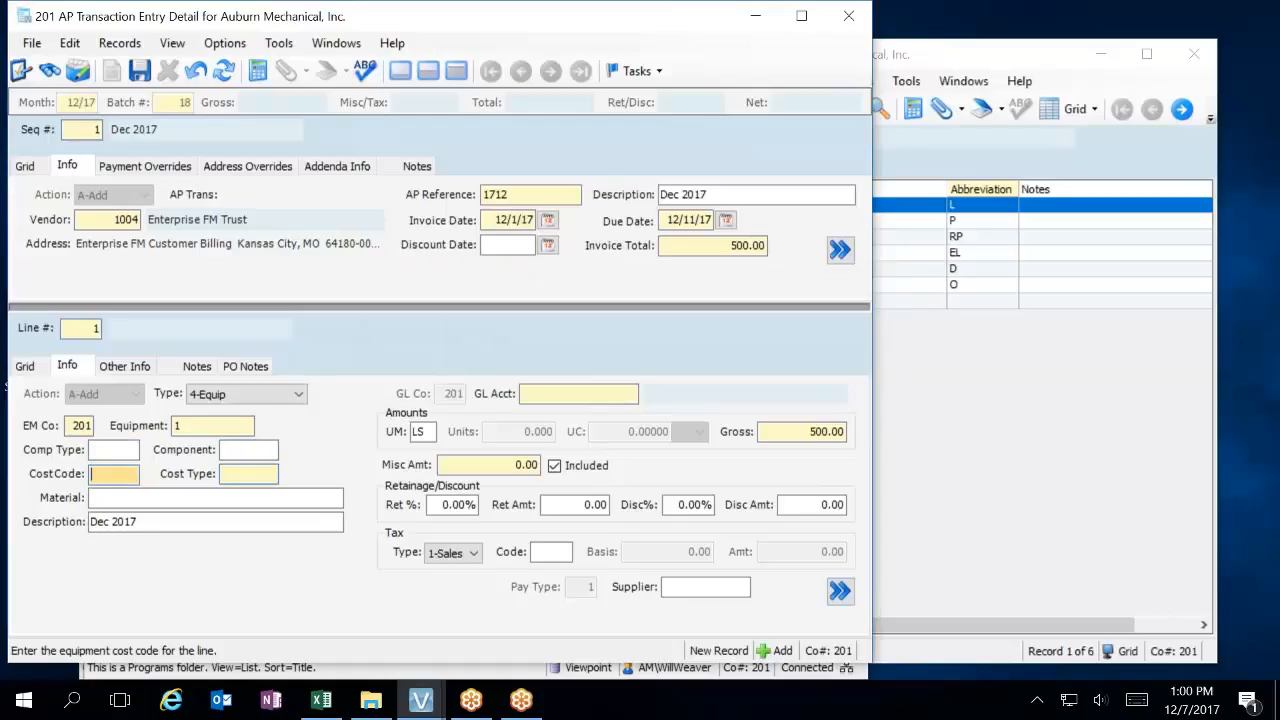
key(F4)
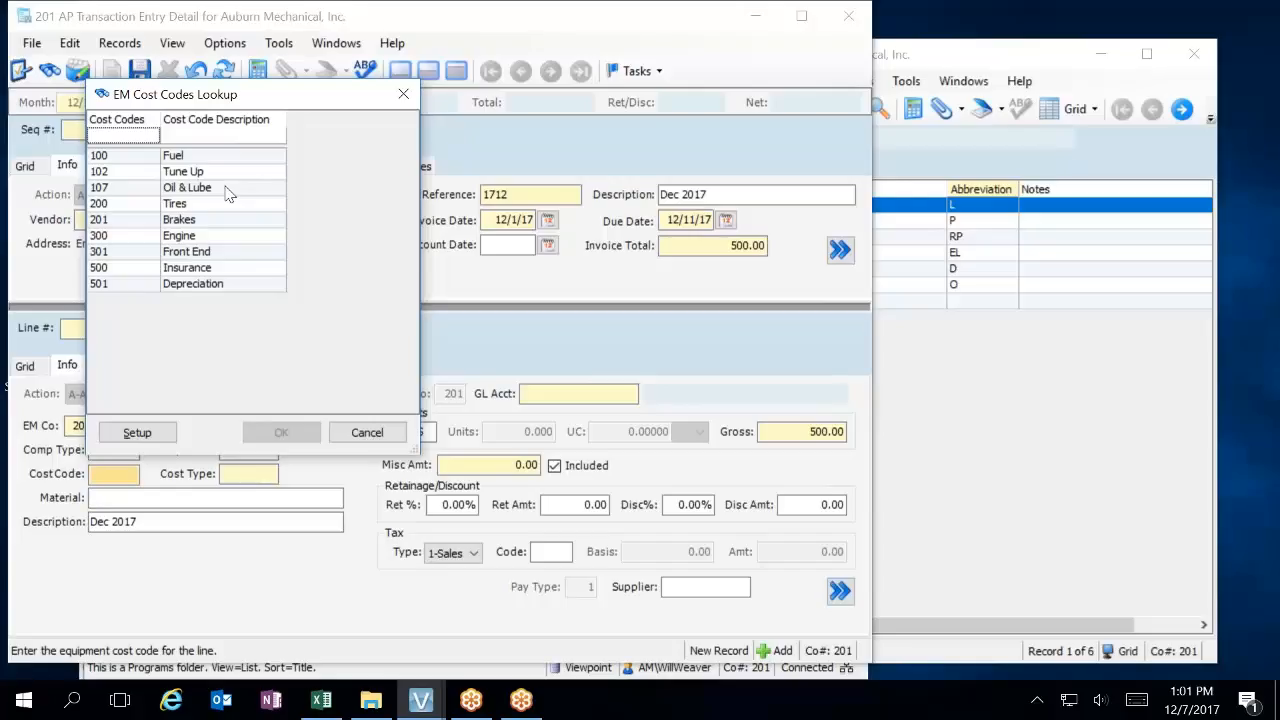
click(214, 160)
double_click(216, 167)
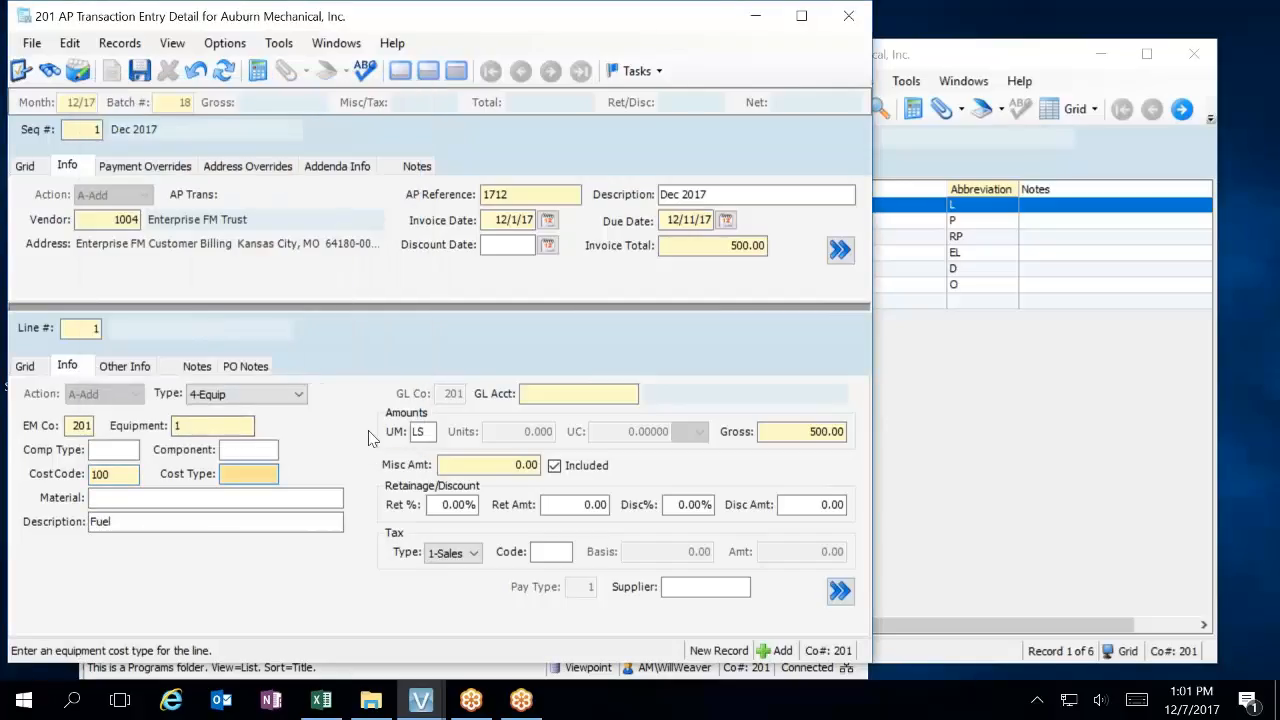
Set the line's cost type to 3, 3rd Party Repair, from the cost types lookup.
key(F4)
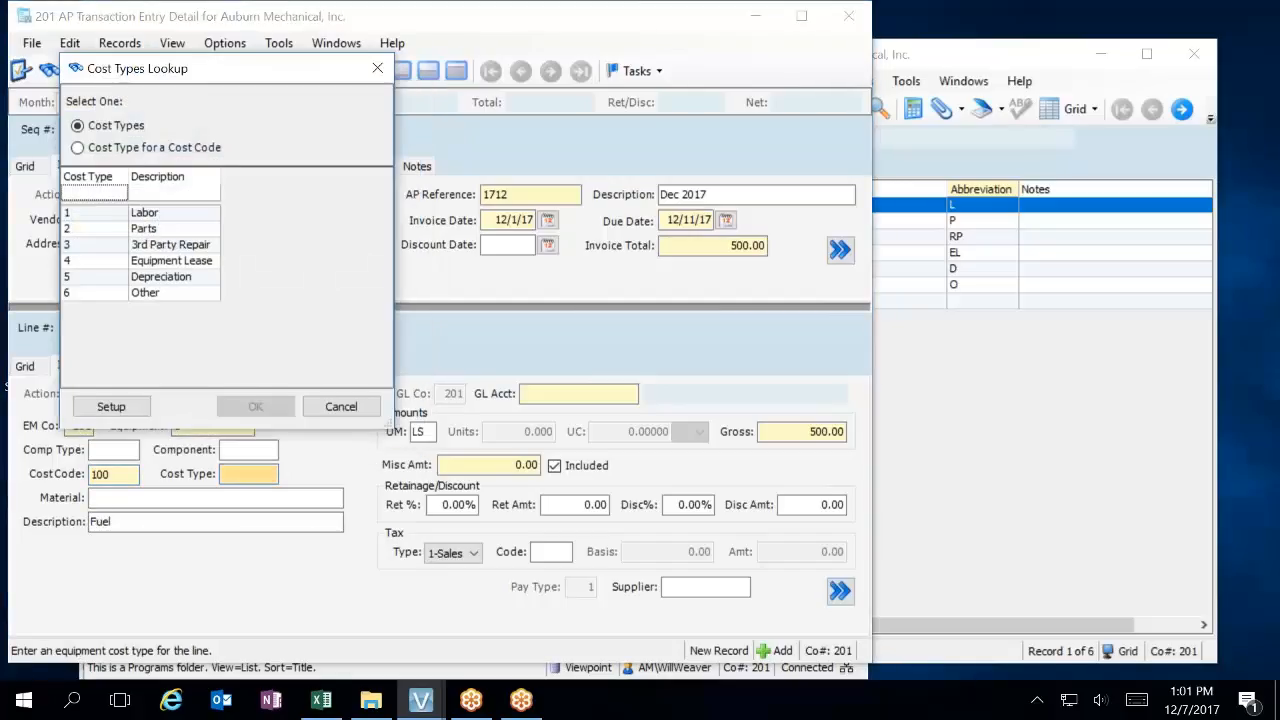
double_click(205, 245)
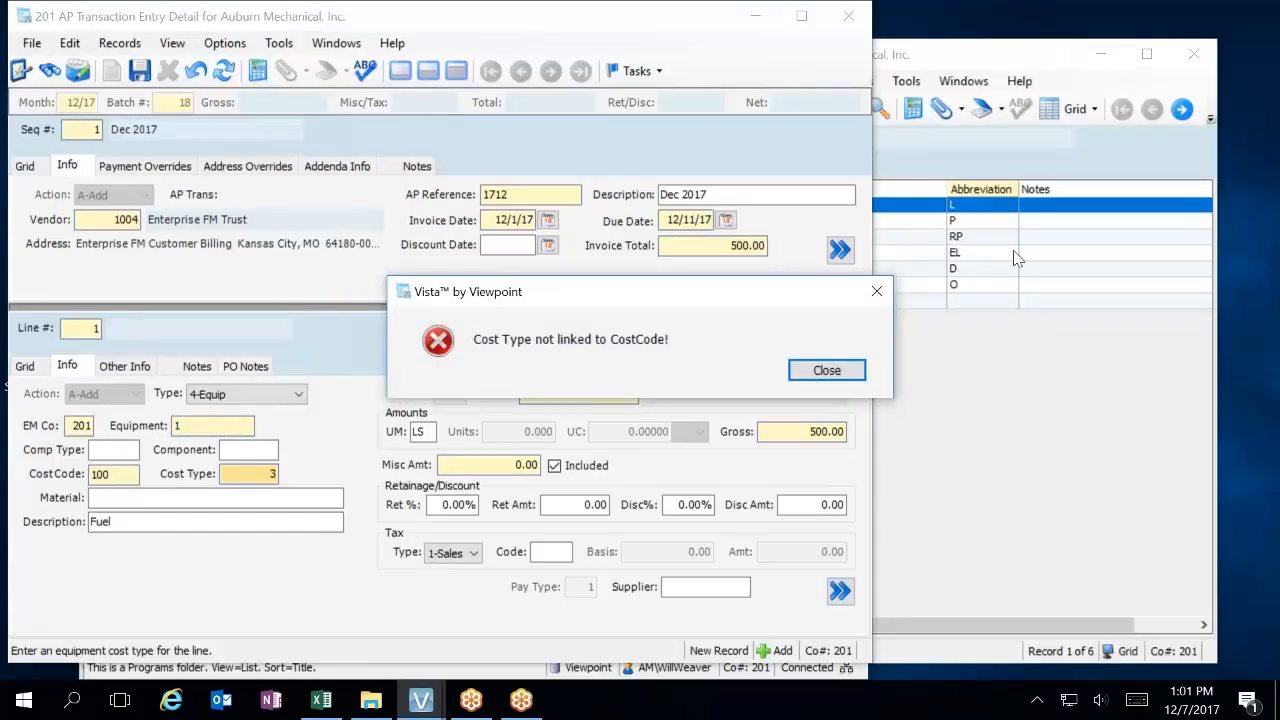
click(845, 372)
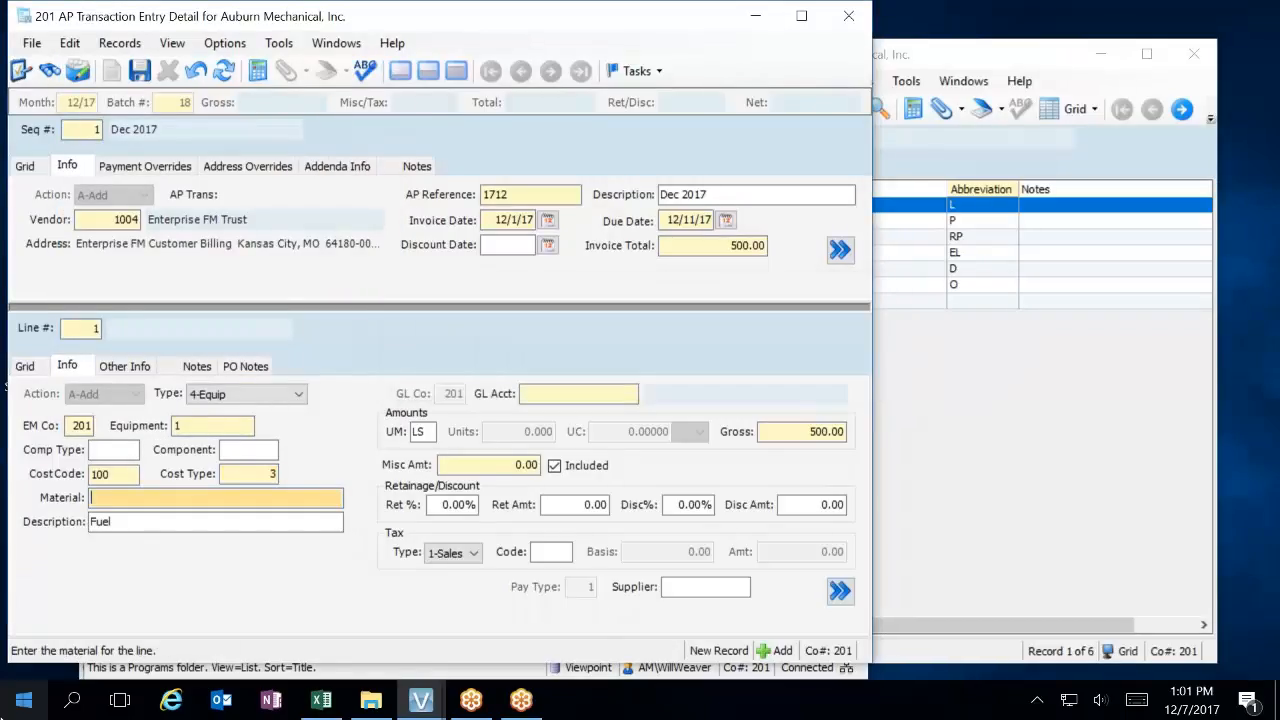
Open the record of cost code 100, change its description to Repairs & Maintenance and show its linked cost types.
click(113, 475)
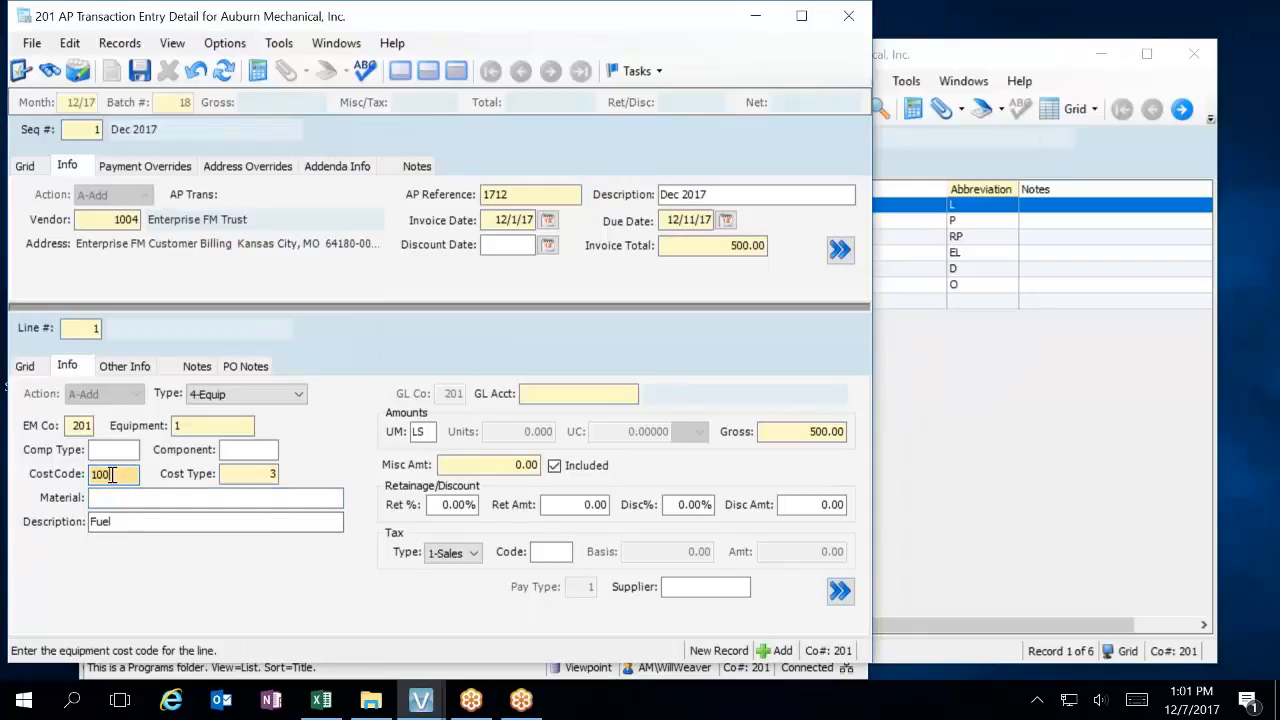
key(F3)
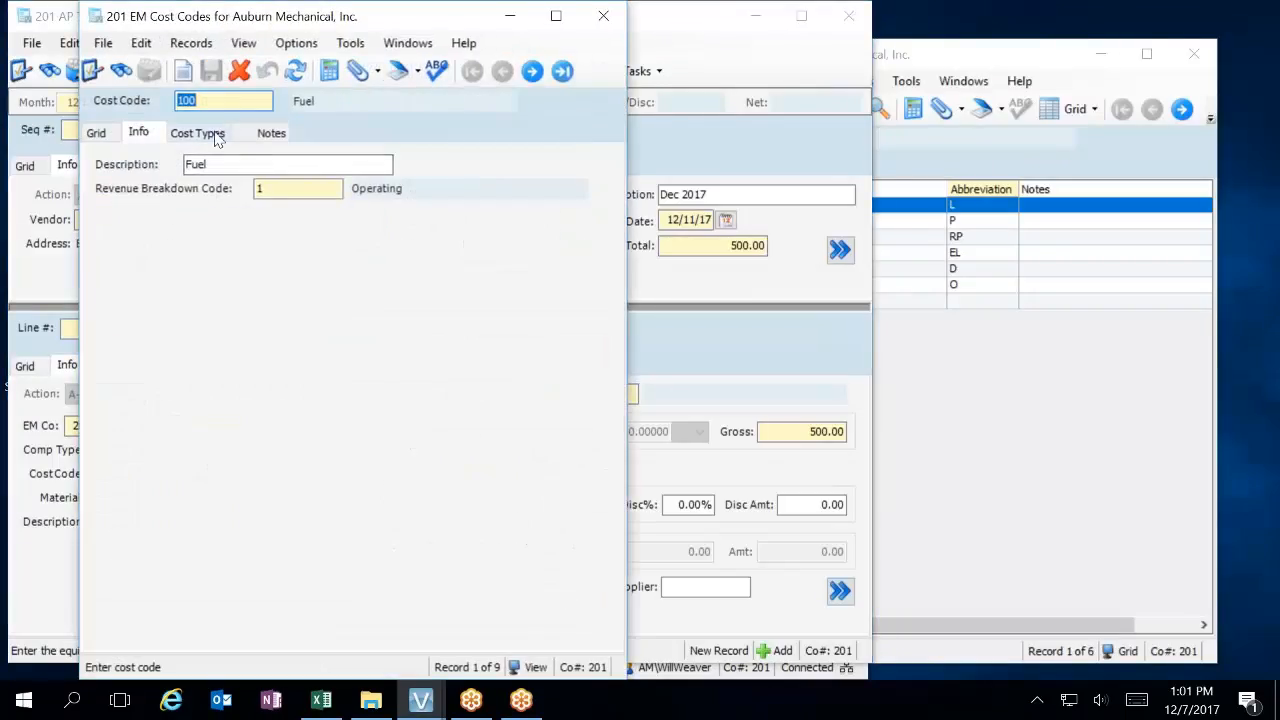
click(200, 164)
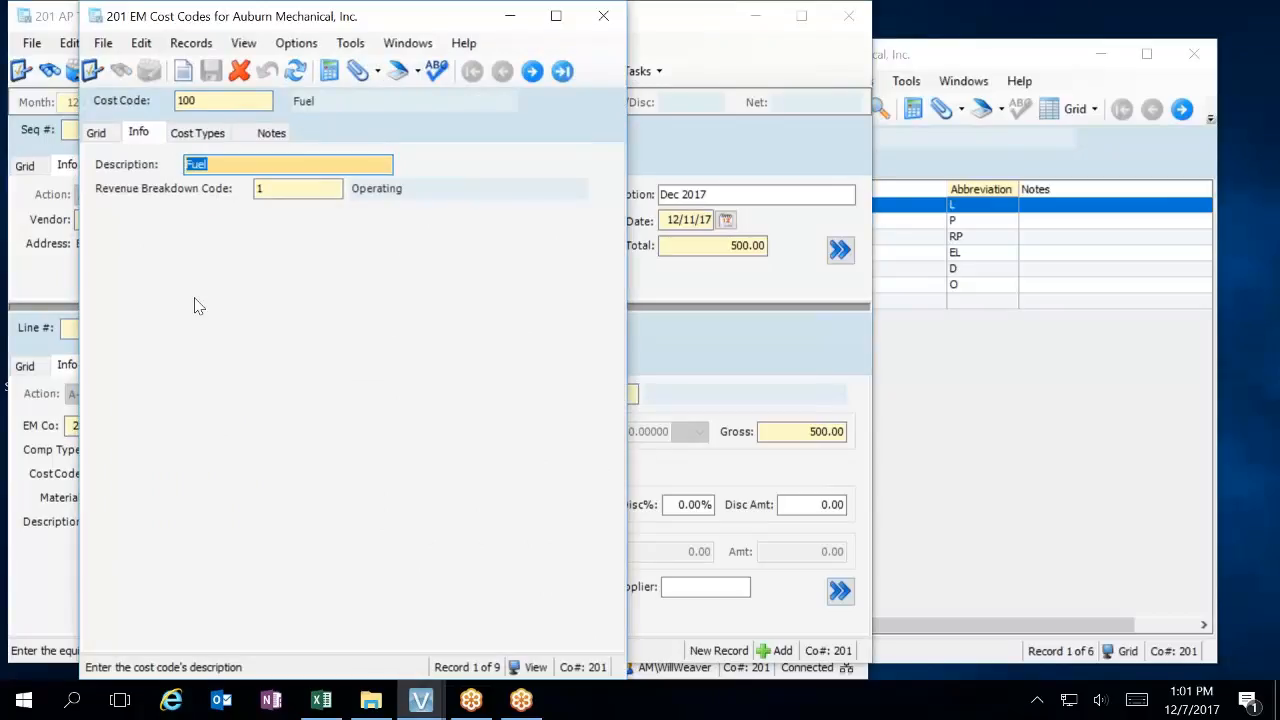
text(Repai)
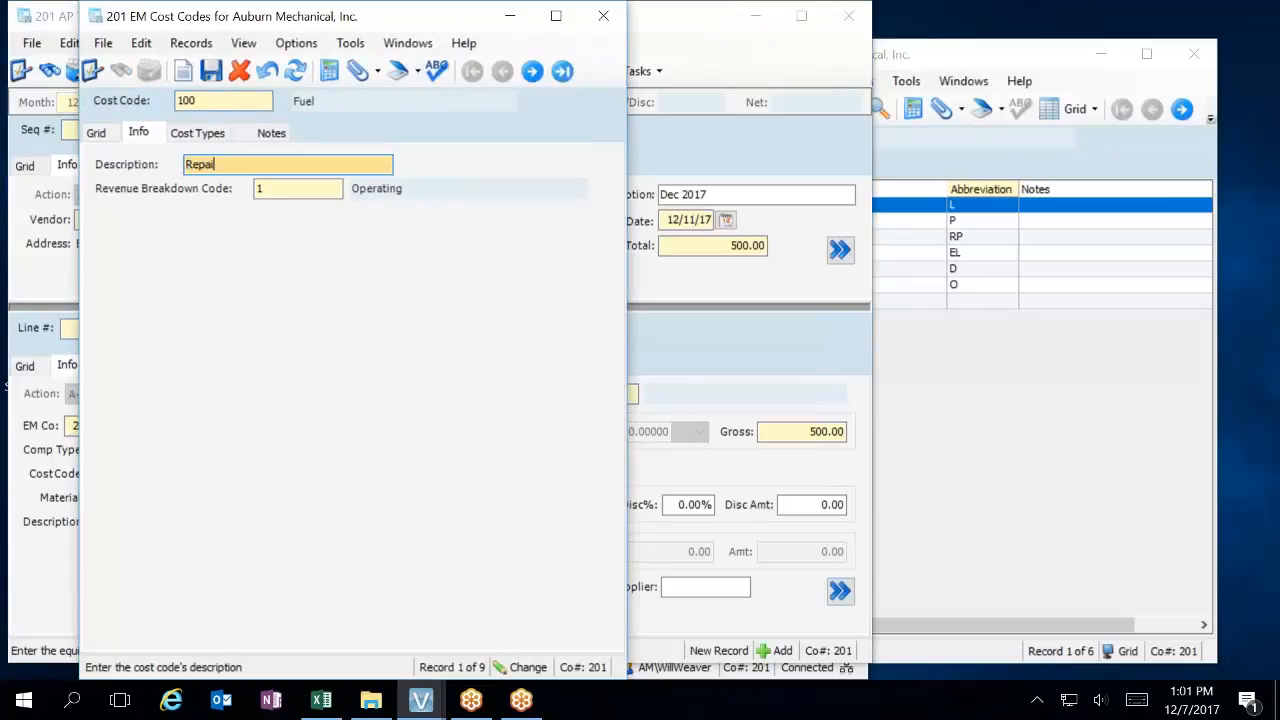
text(rs & Maintenance)
click(205, 132)
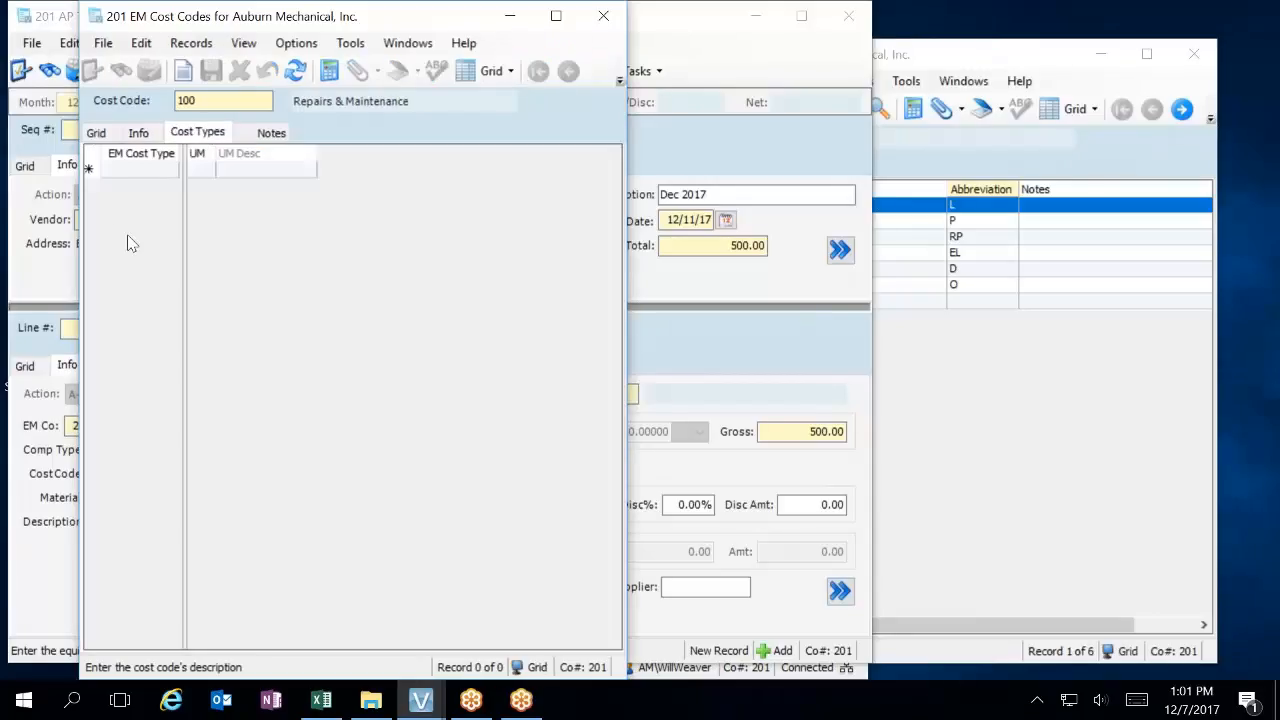
Link cost type 3 with unit of measure LS to cost code 100, close its record and return to the invoice line.
click(140, 169)
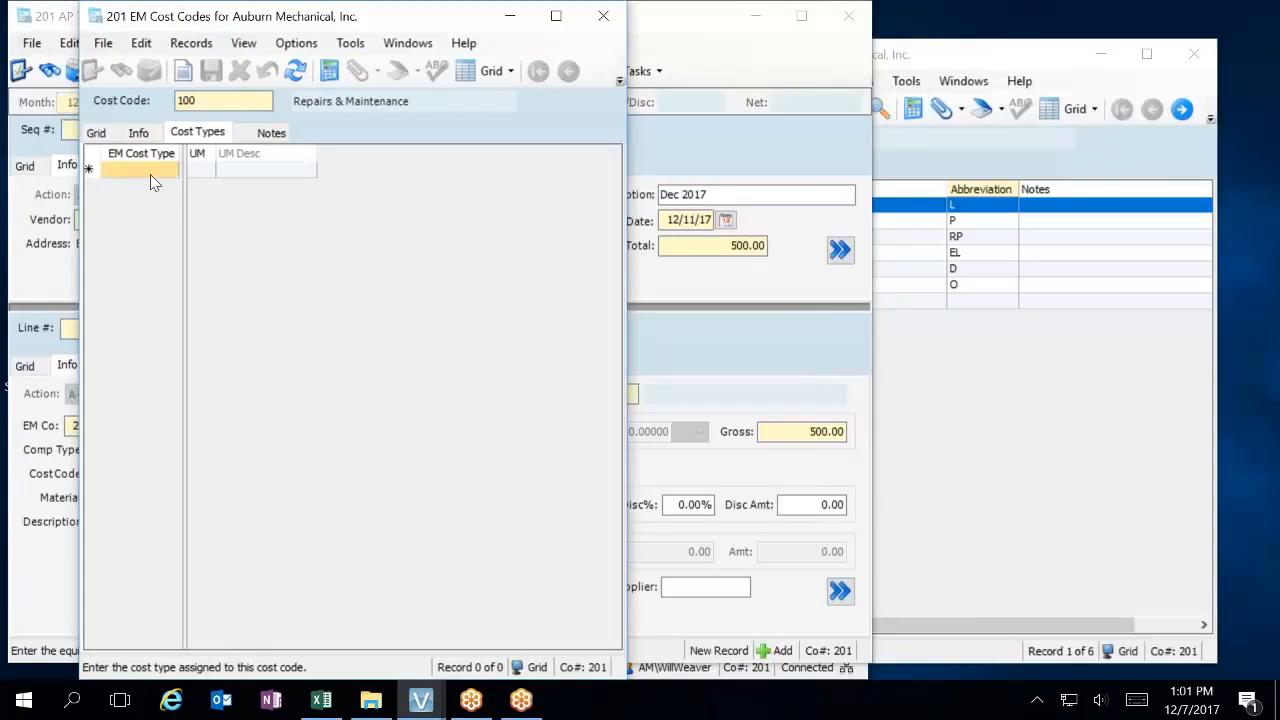
text(3)
key(Tab)
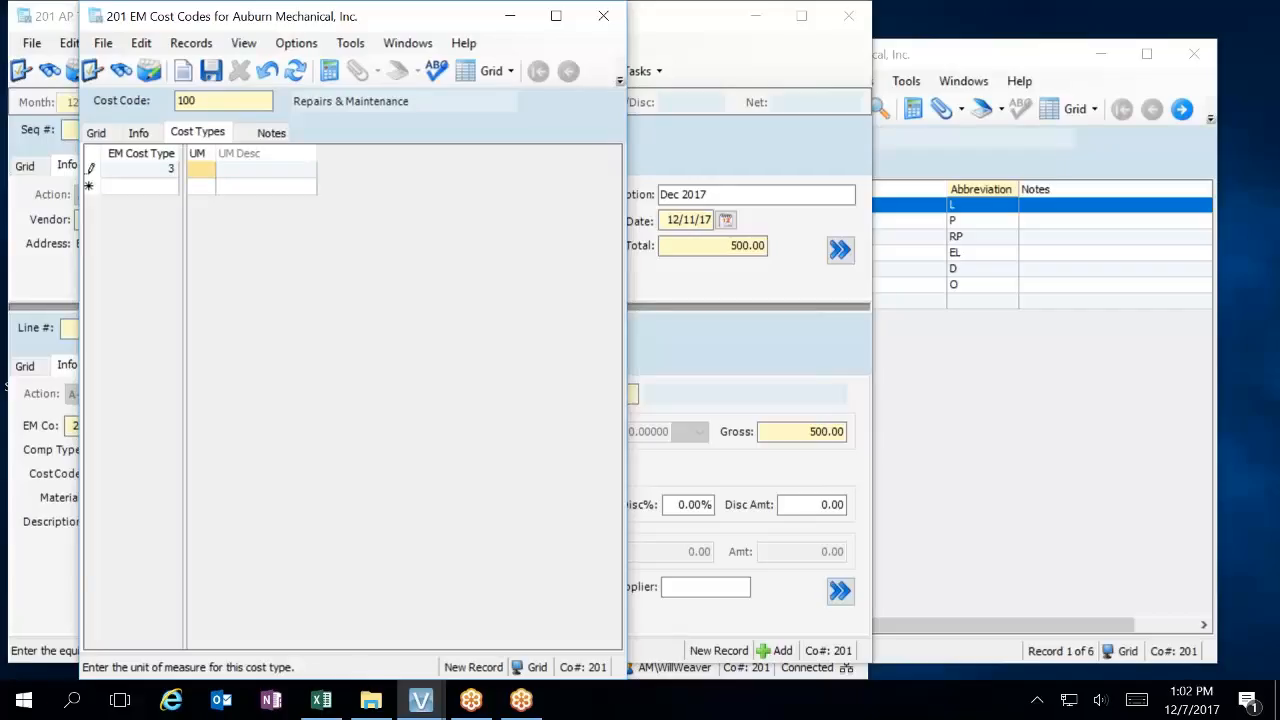
click(140, 169)
key(F4)
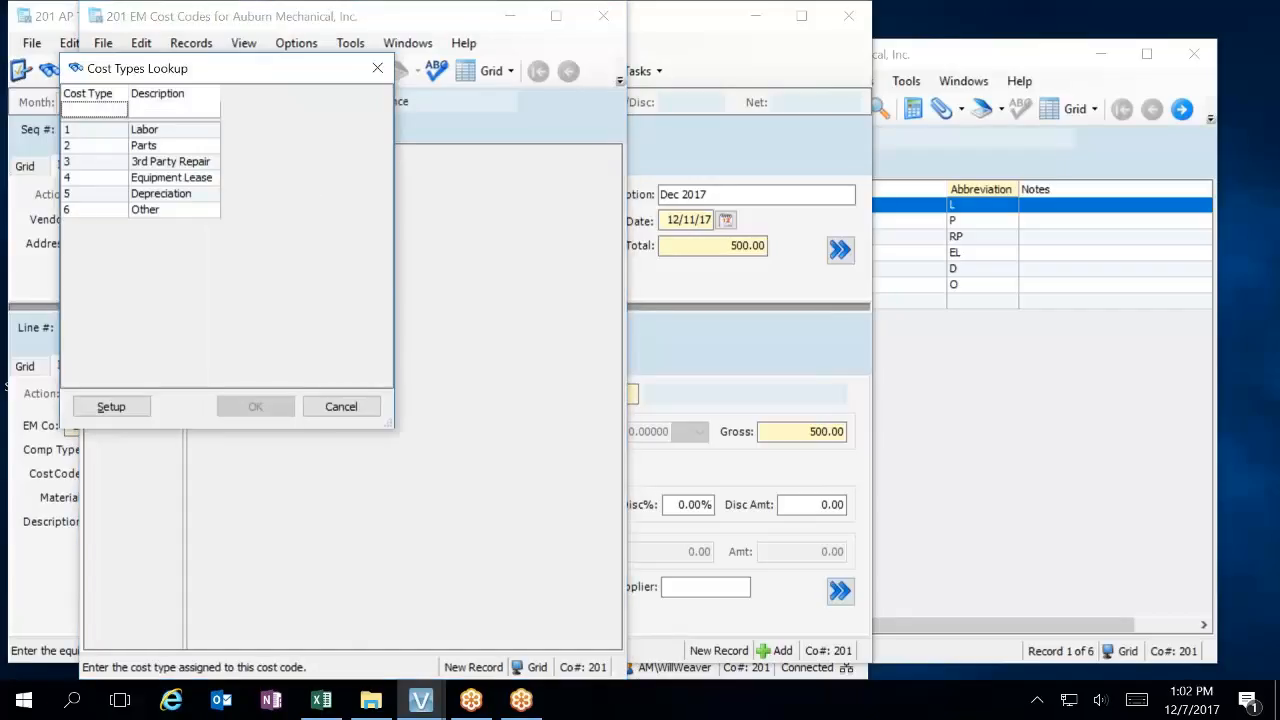
double_click(166, 167)
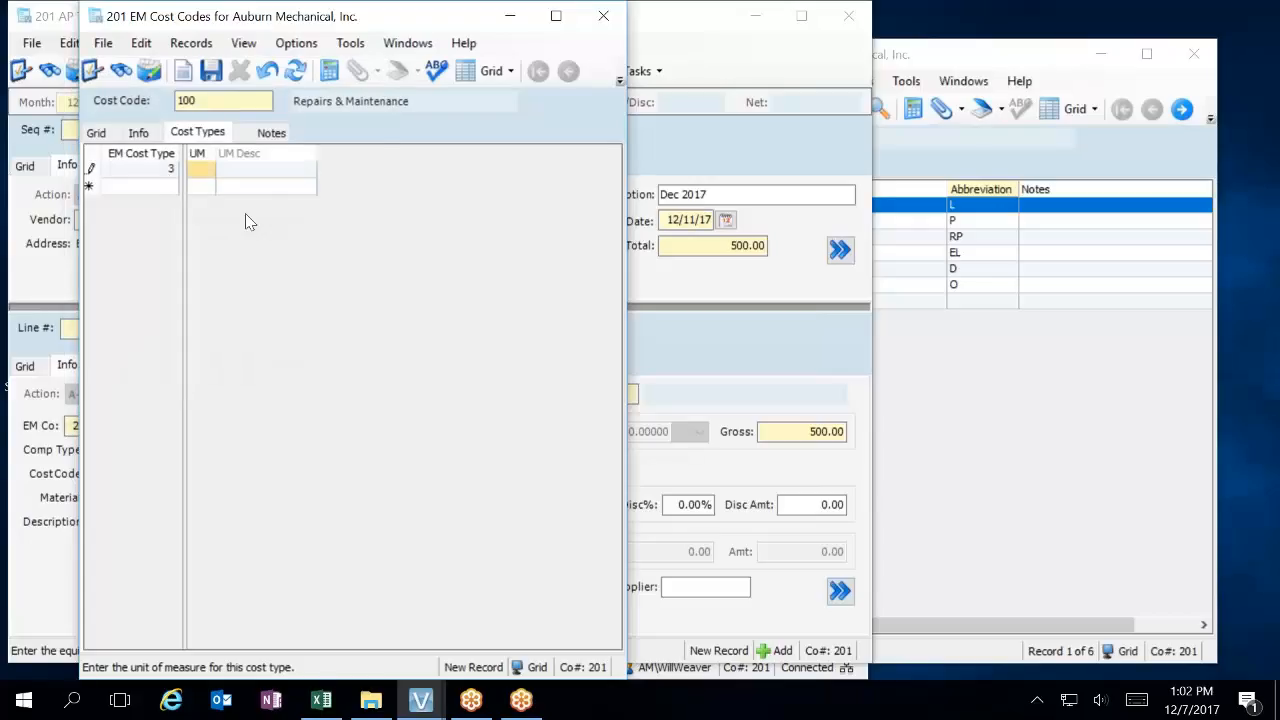
text(LS)
key(Return)
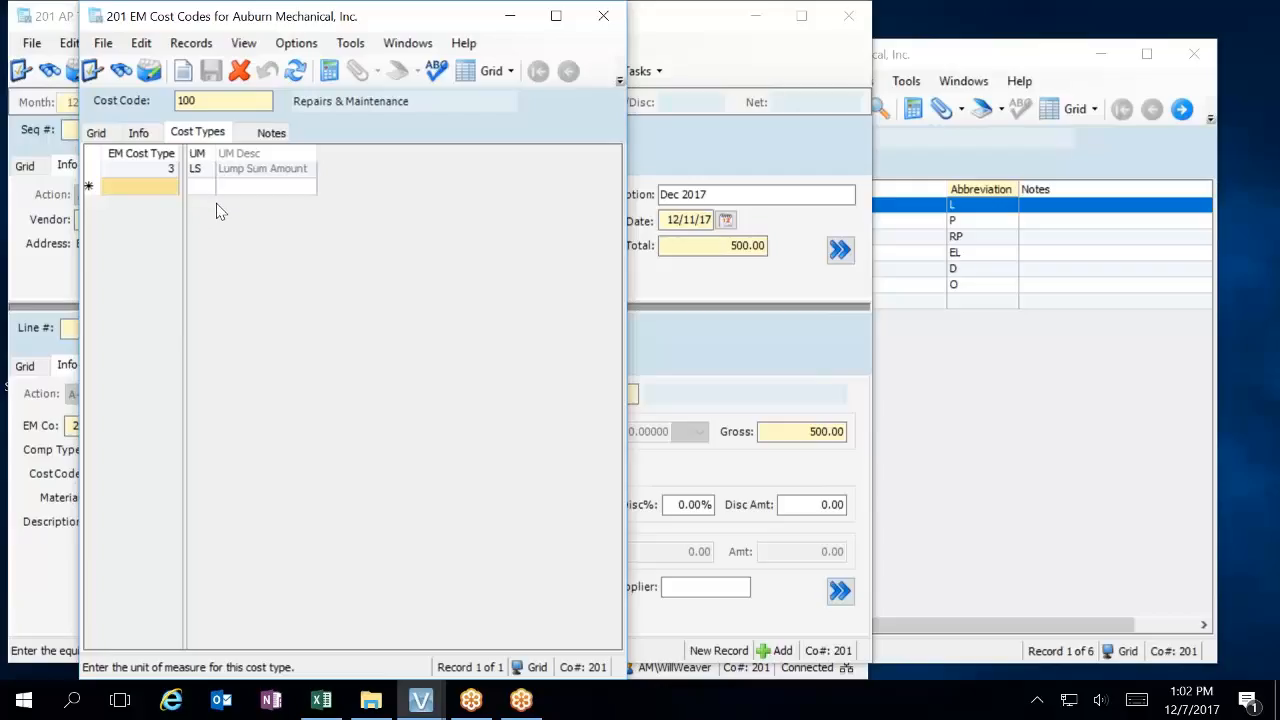
click(604, 17)
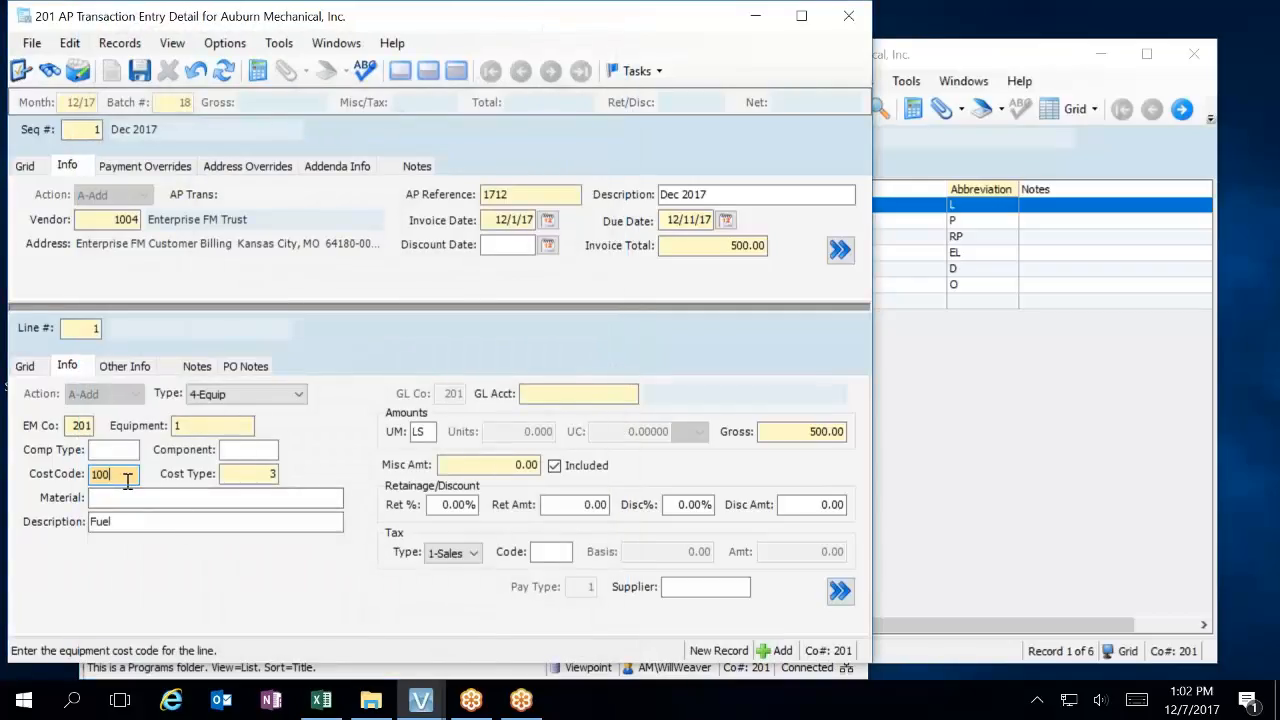
key(Tab)
key(Tab)
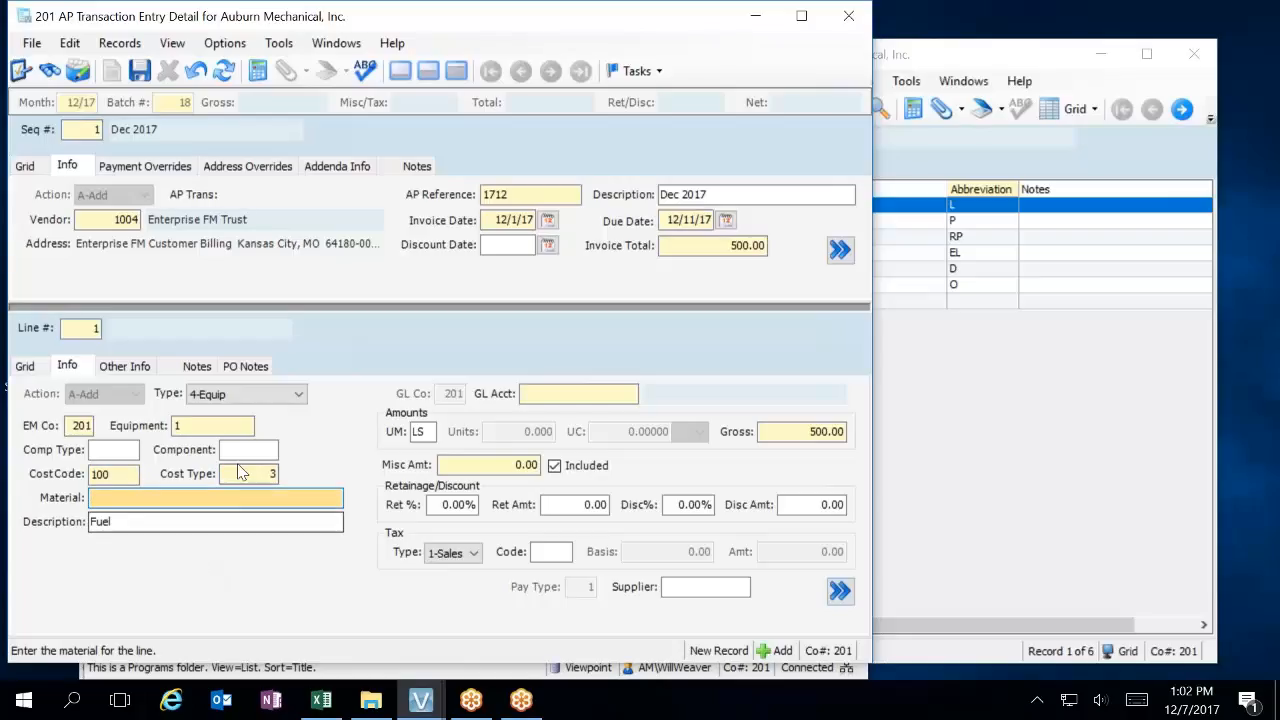
Open the record of equipment 1 and its department, and check the GL accounts set for cost types and cost codes.
click(223, 425)
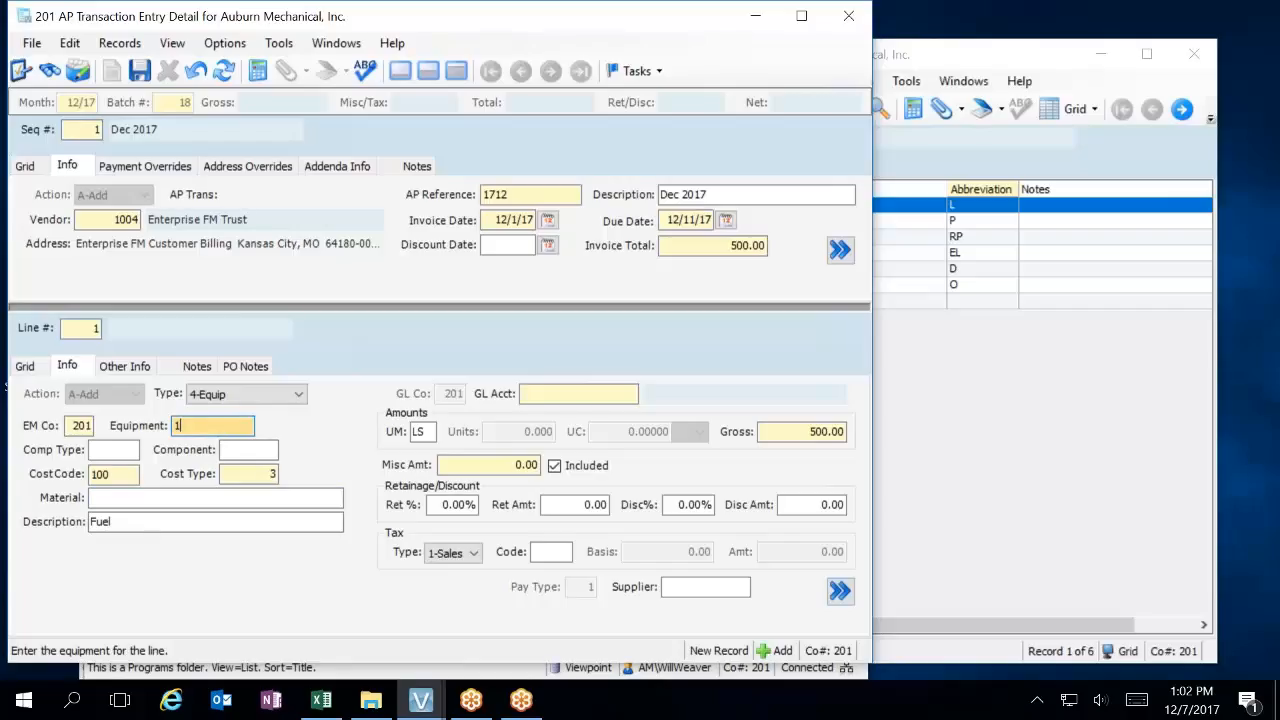
key(F5)
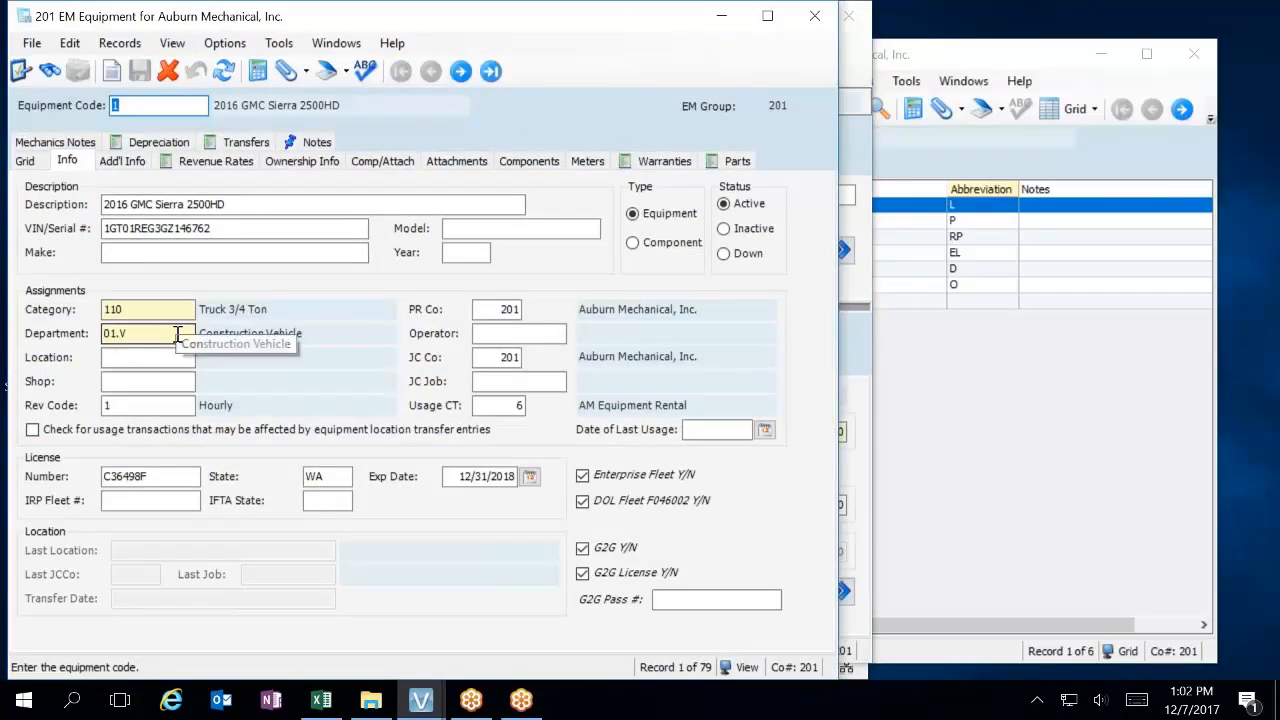
click(175, 335)
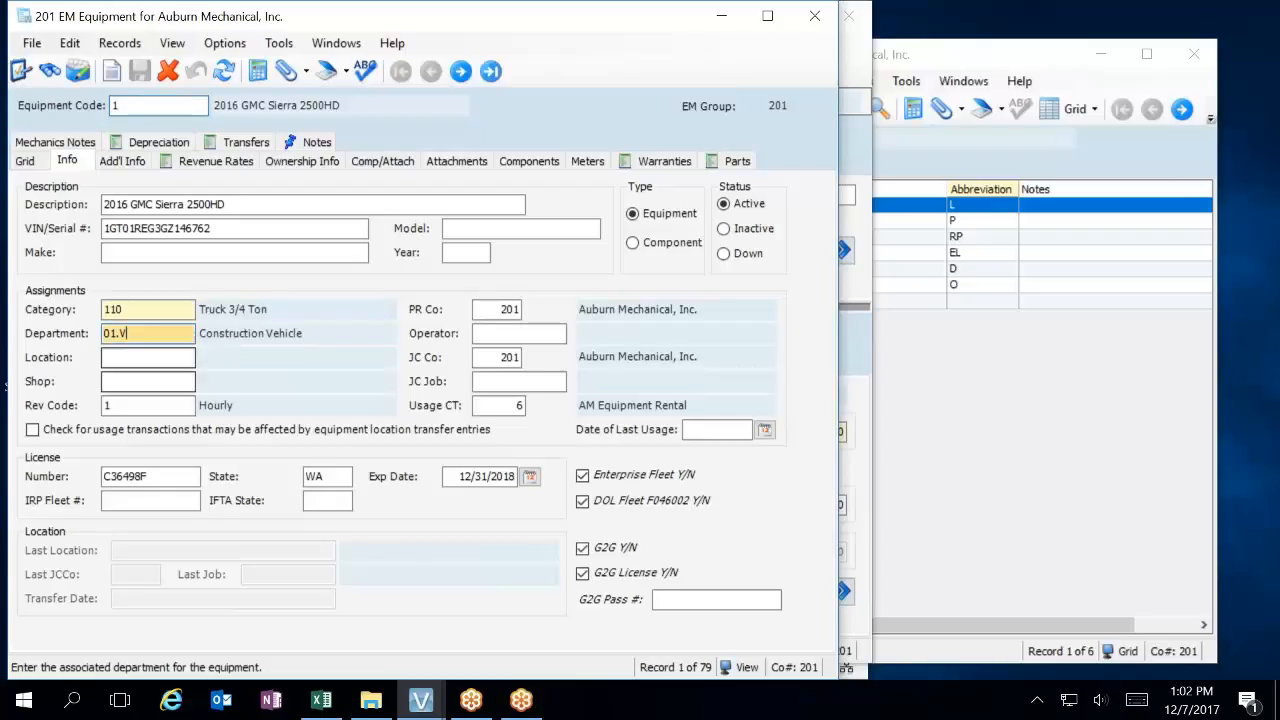
key(F5)
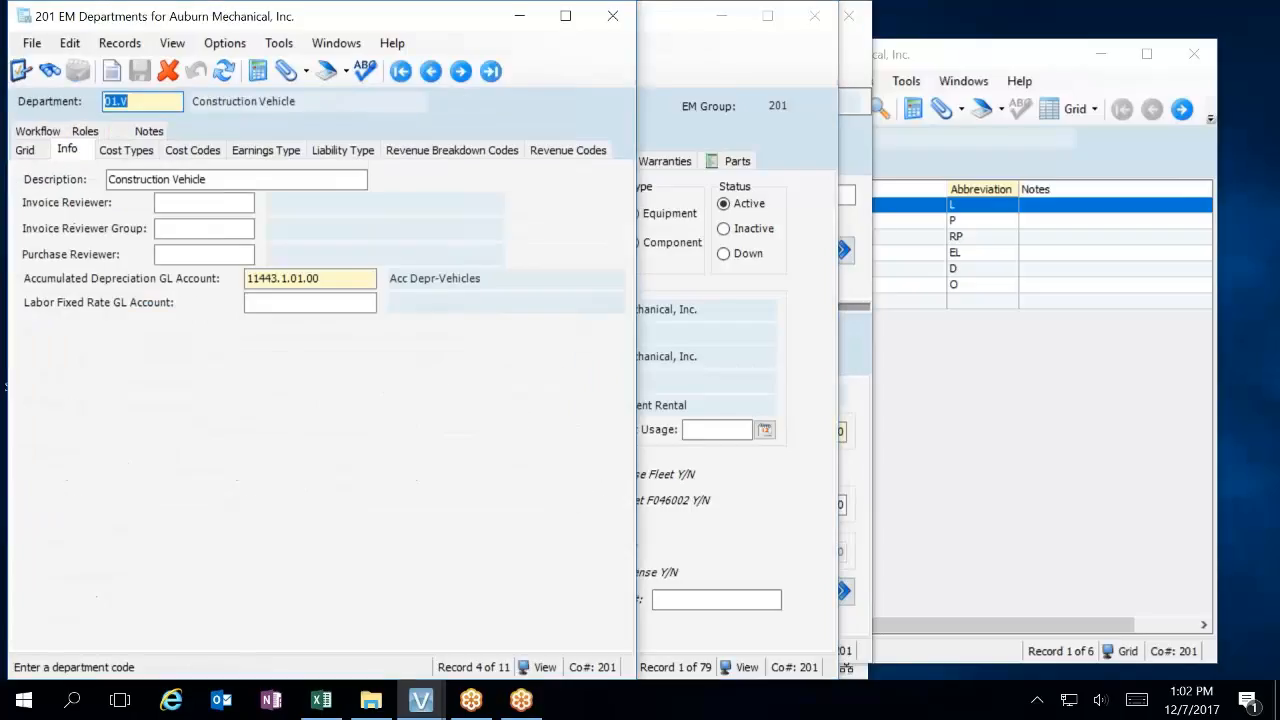
click(128, 150)
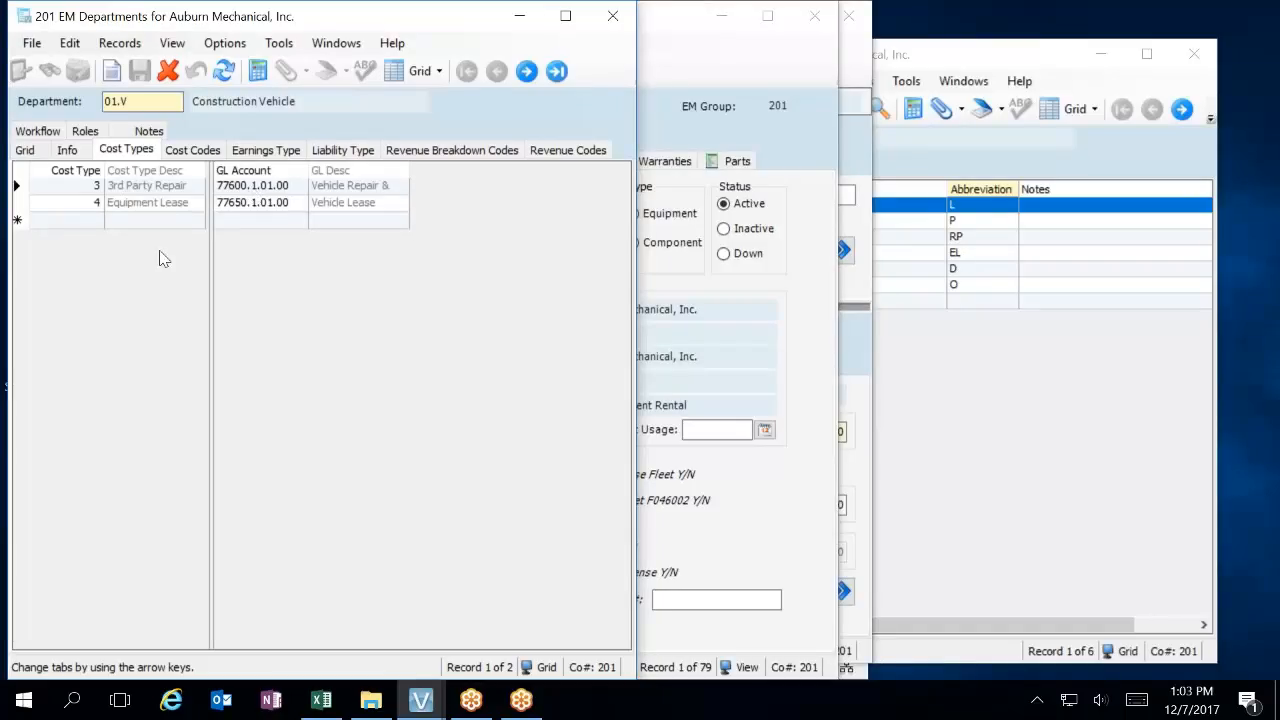
click(205, 155)
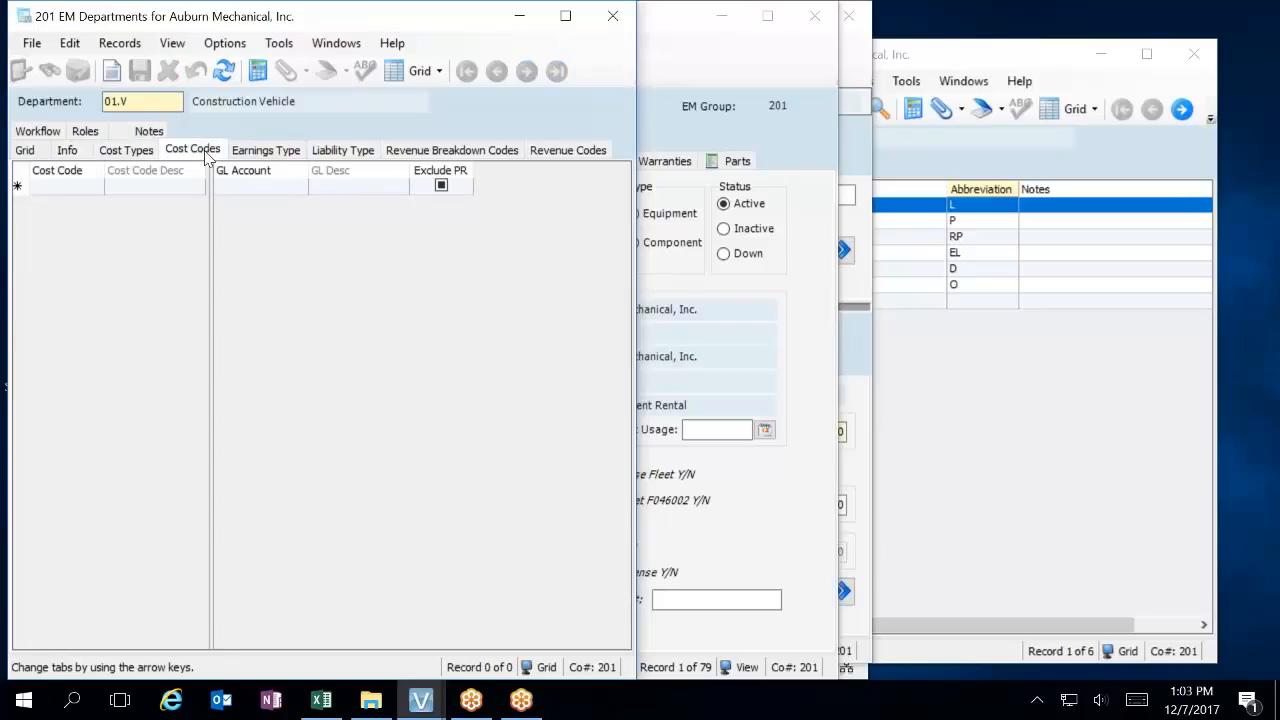
click(133, 157)
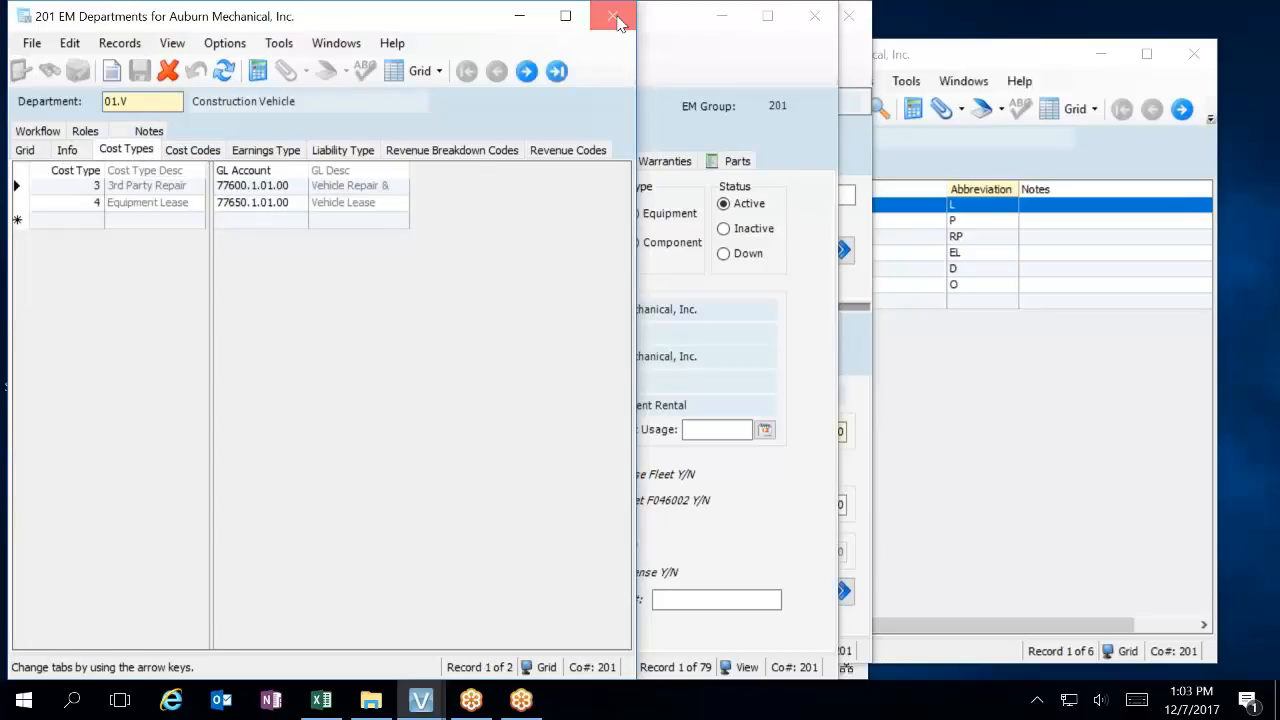
click(612, 16)
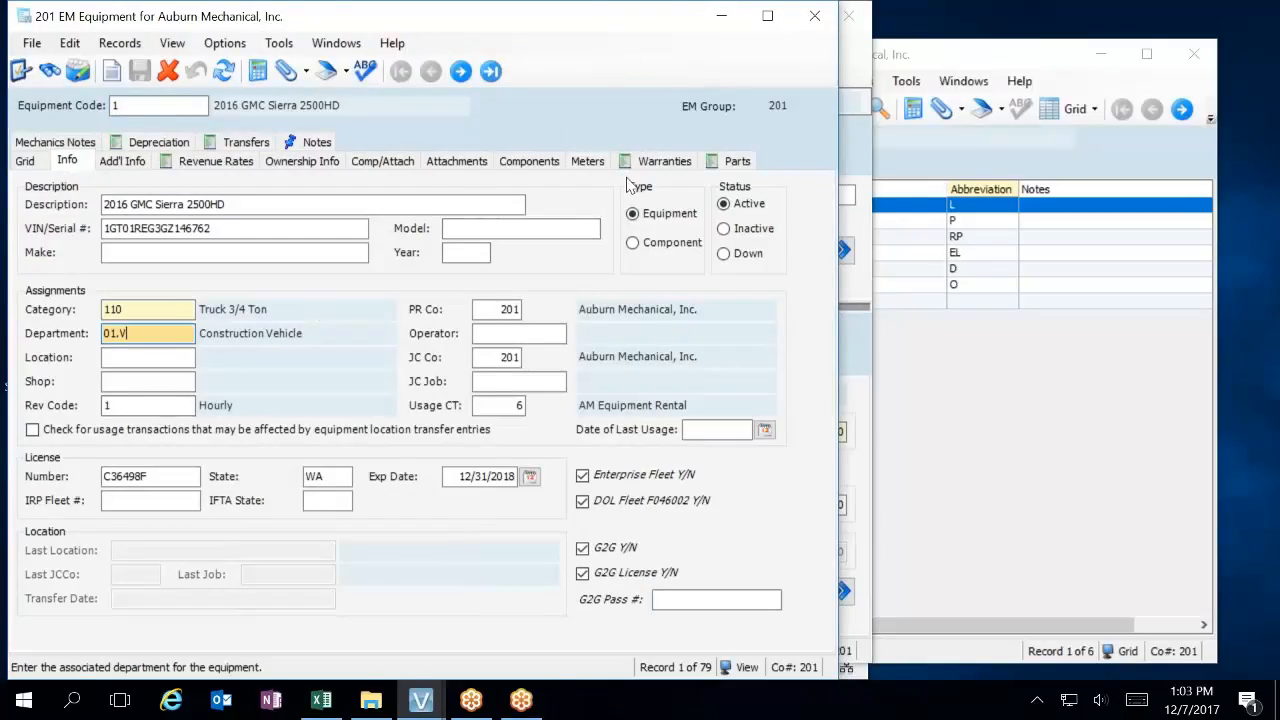
click(815, 16)
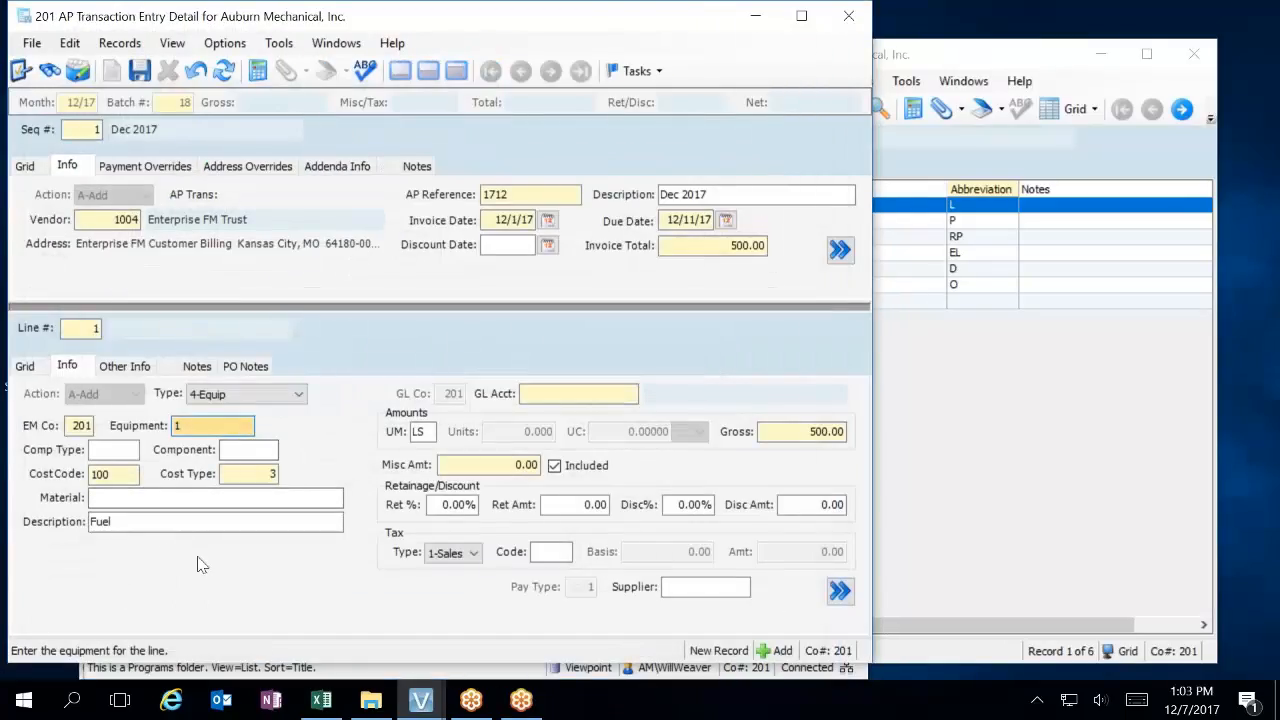
Discard the unsaved invoice line, start a new one and set its line type to 4-Equip.
key(Tab)
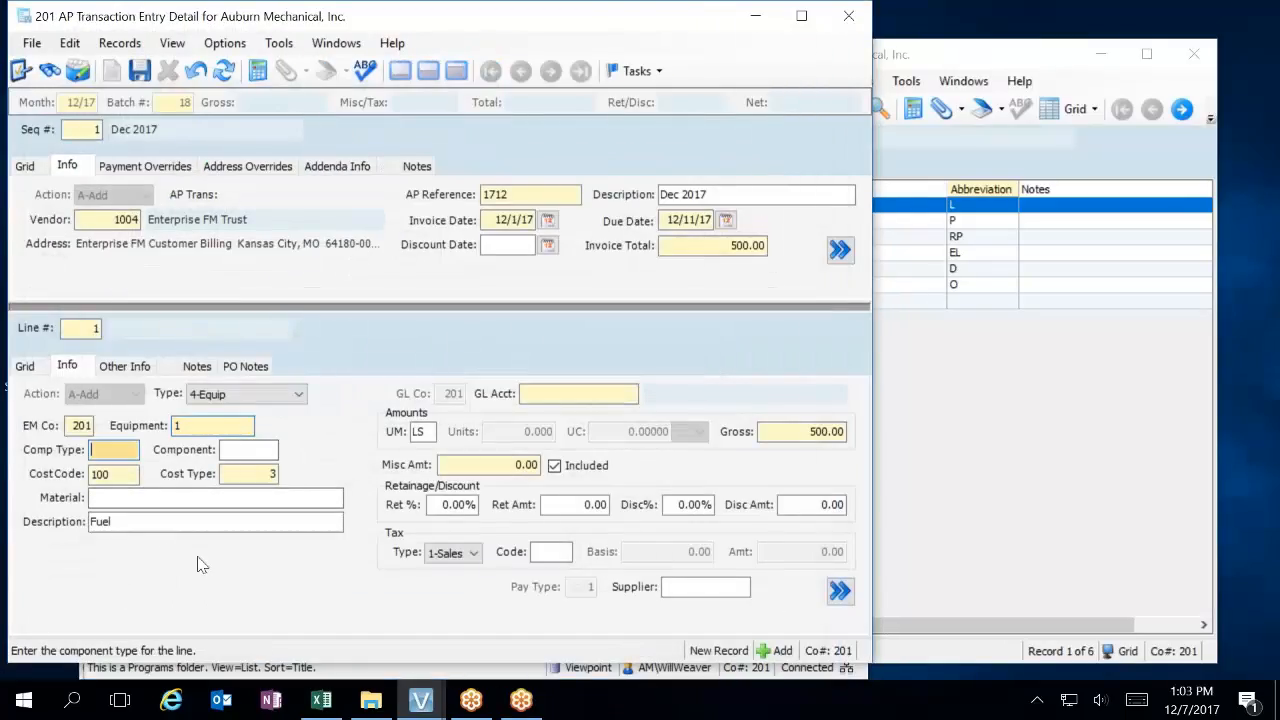
click(195, 70)
text(n)
key(Tab)
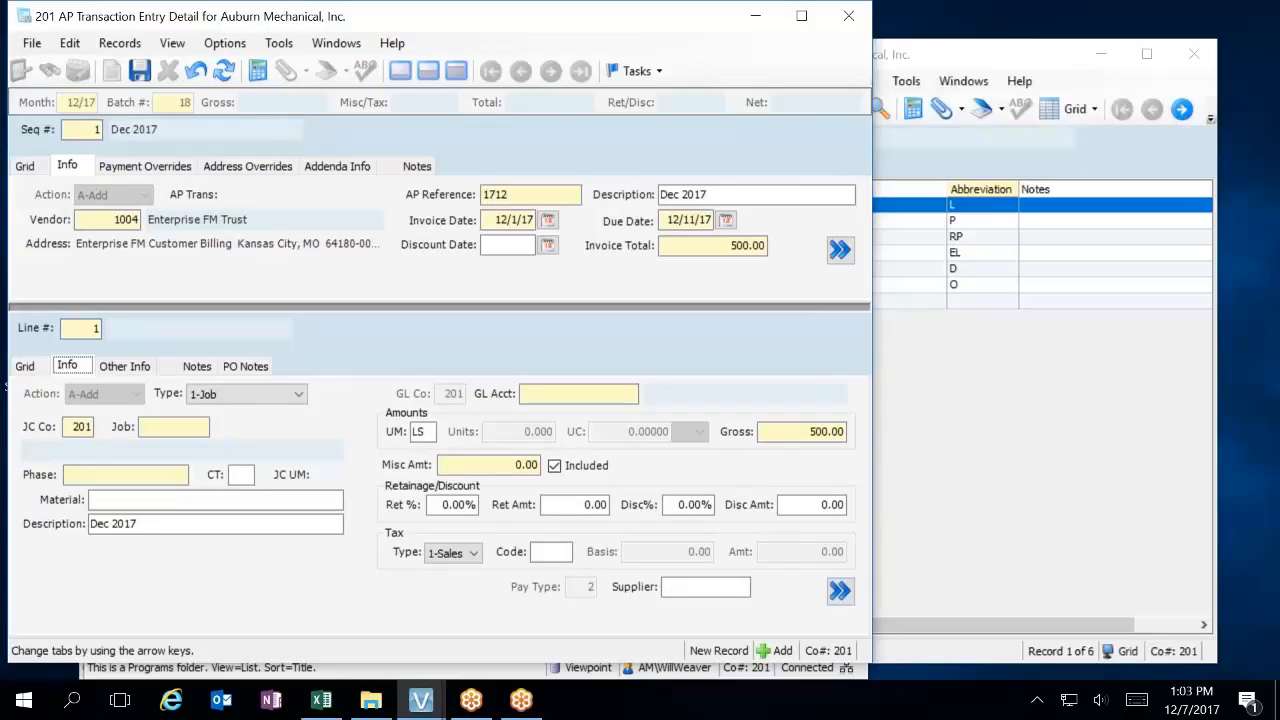
click(298, 396)
click(210, 435)
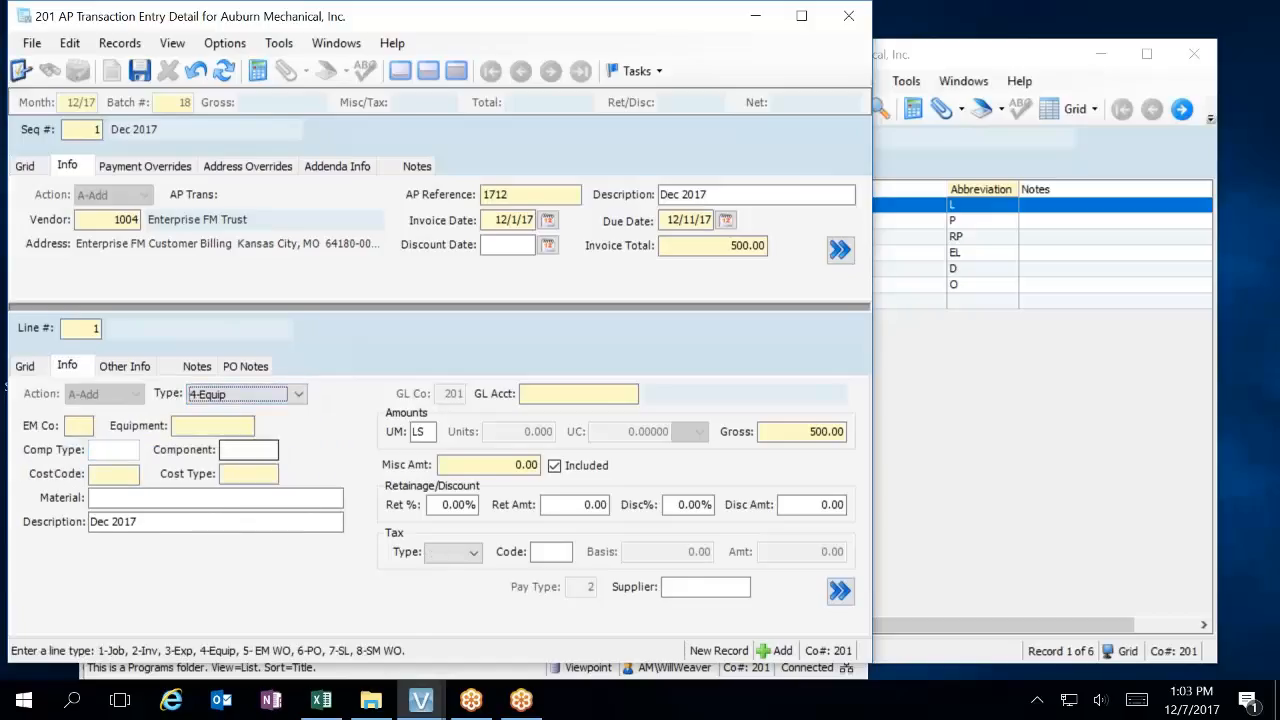
Assign equipment 1, cost code 100 and cost type 3 to the new line, leaving the component fields blank.
key(Tab)
text(1)
key(Tab)
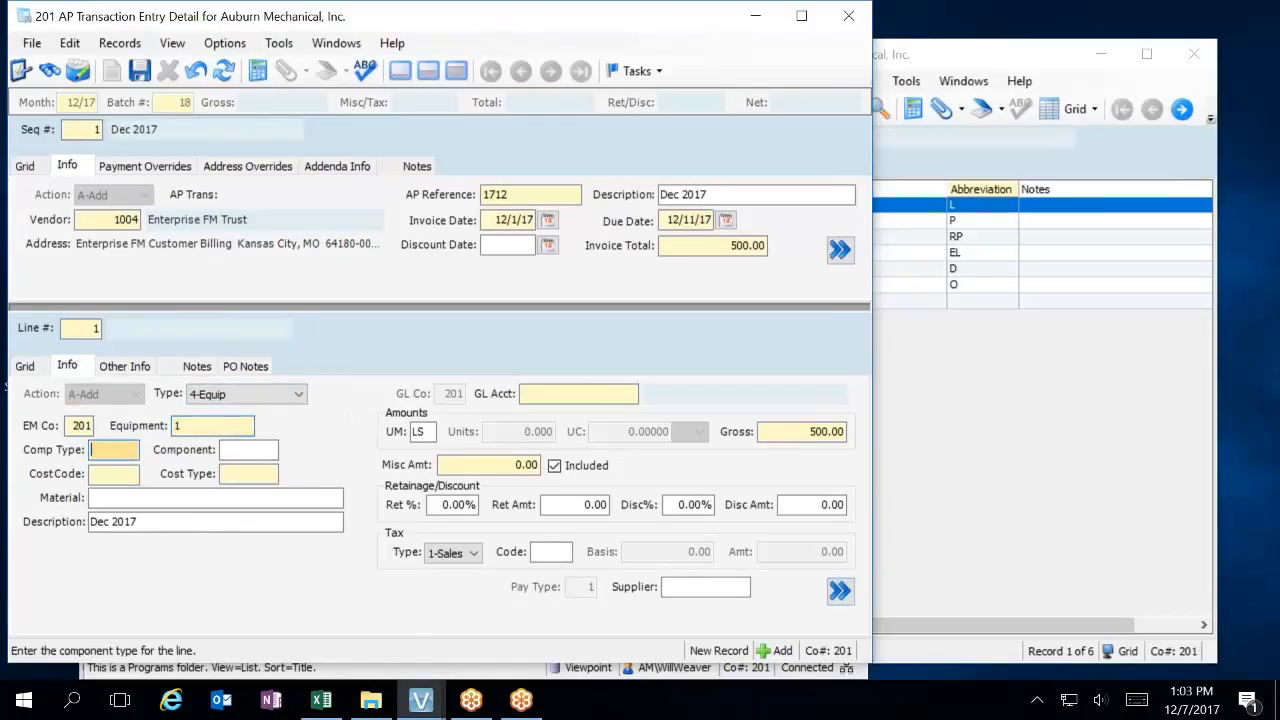
key(Tab)
key(Tab)
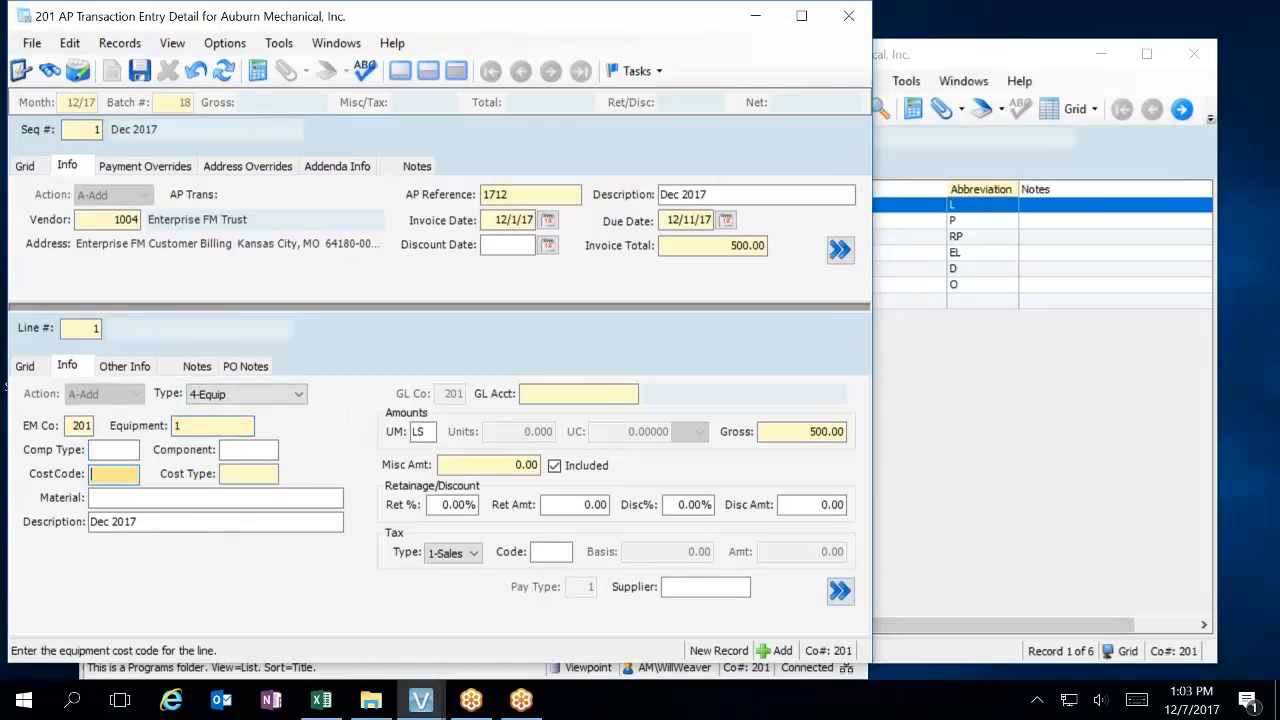
text(100)
key(Tab)
text(3)
key(Tab)
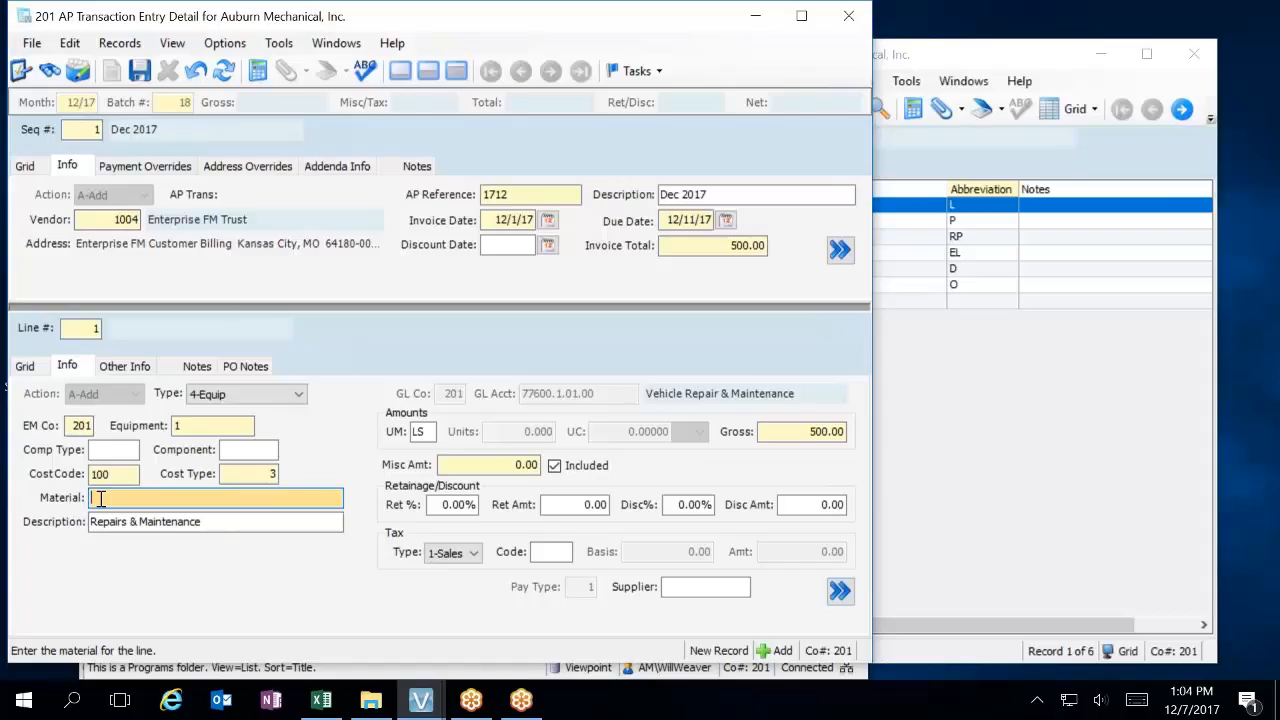
Look through the equipment and vendor materials lookups for the line without choosing a material.
key(F4)
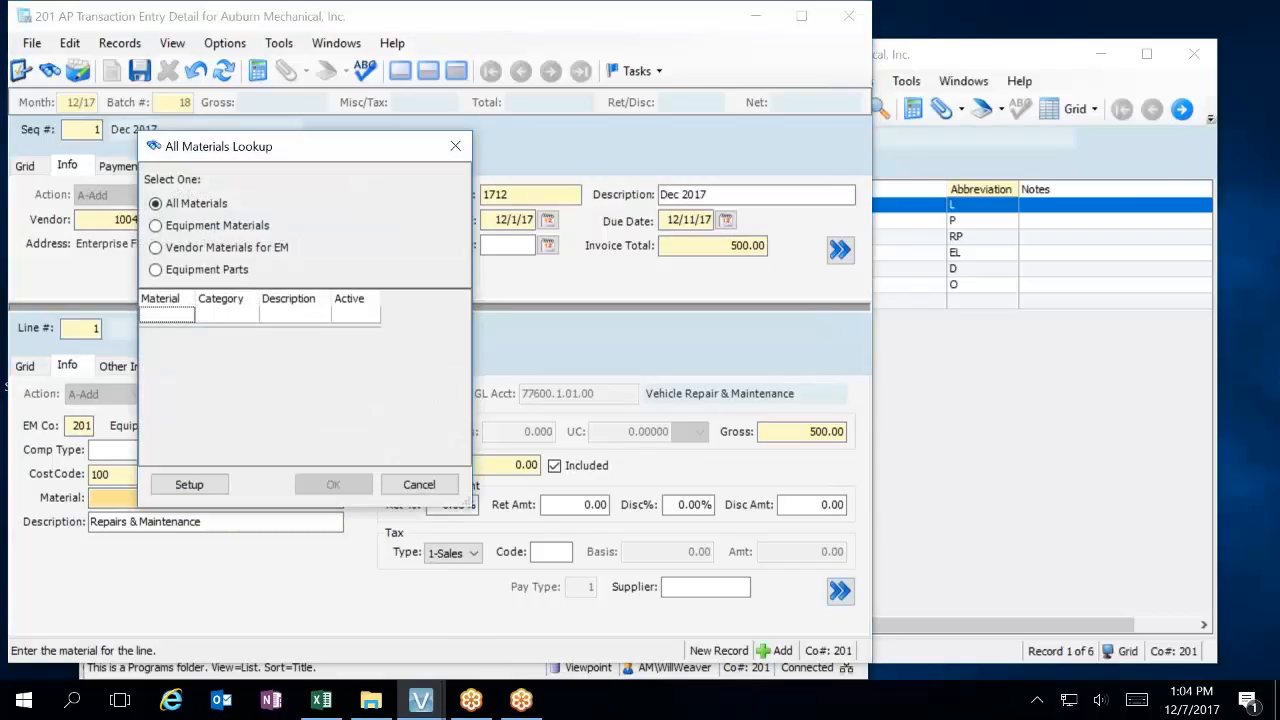
click(266, 228)
click(251, 250)
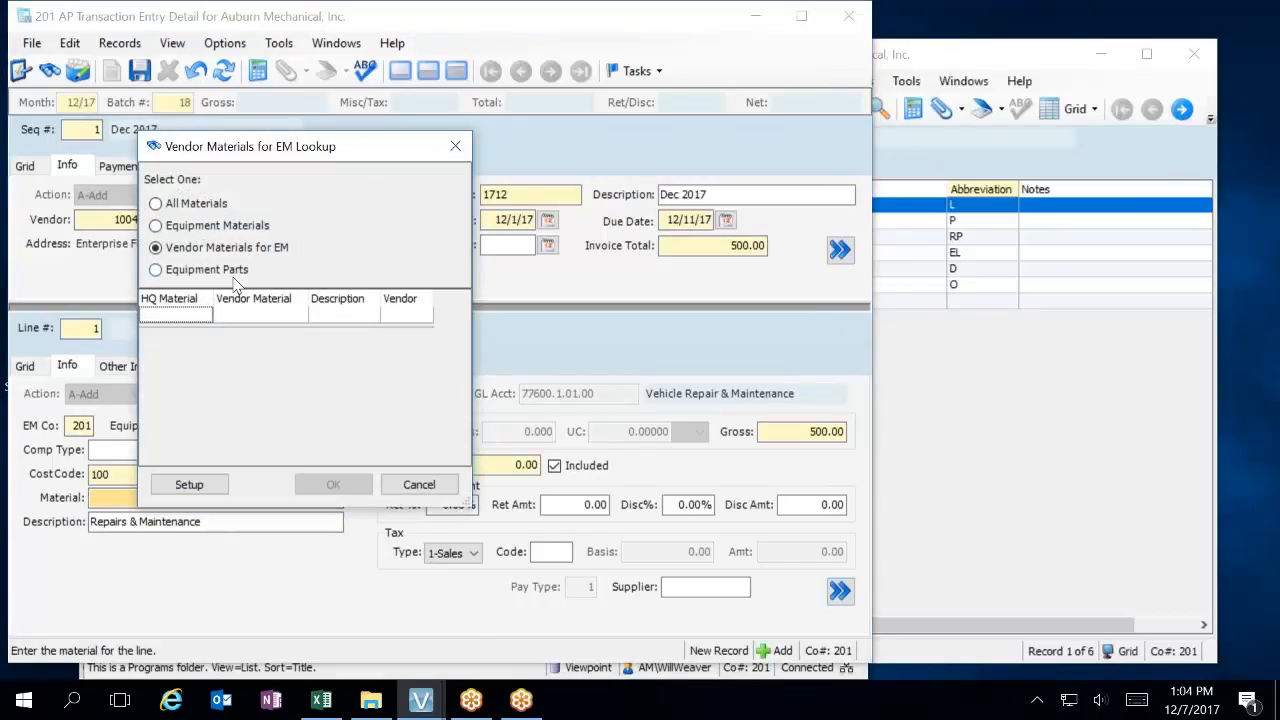
click(420, 485)
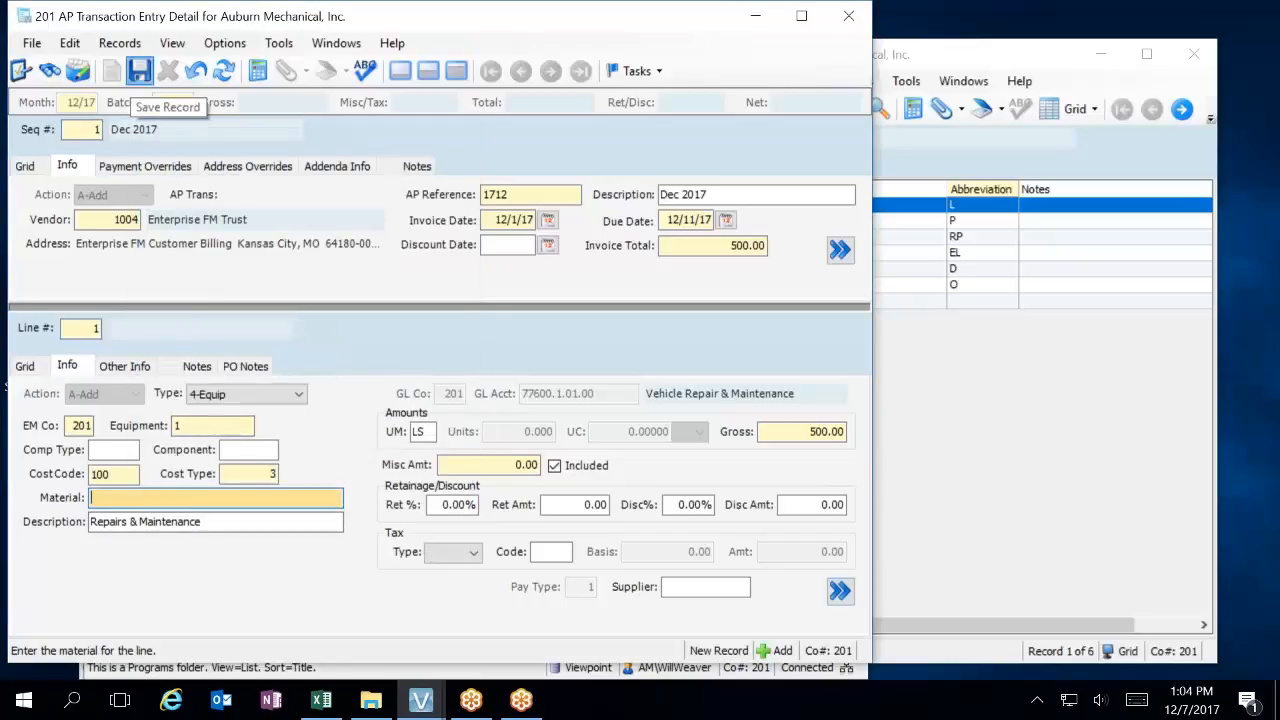
Save the invoice line, open processing for its batch and validate the batch.
click(139, 70)
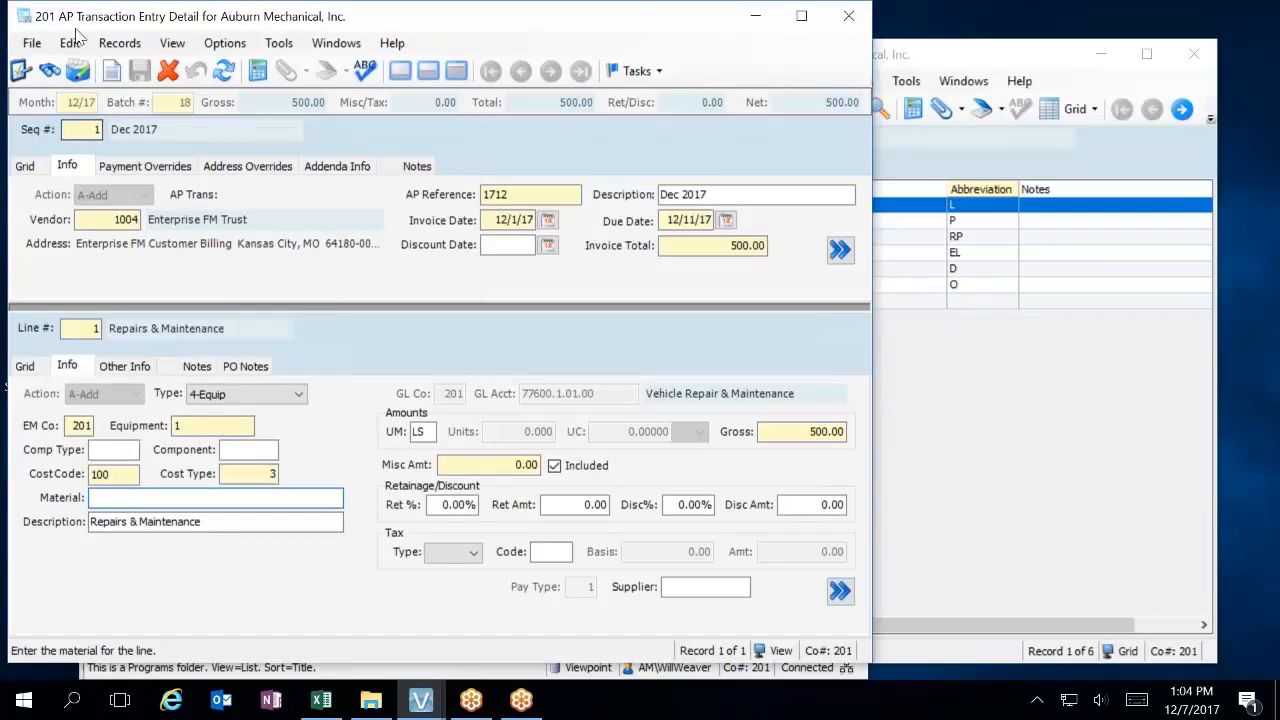
click(32, 43)
click(58, 87)
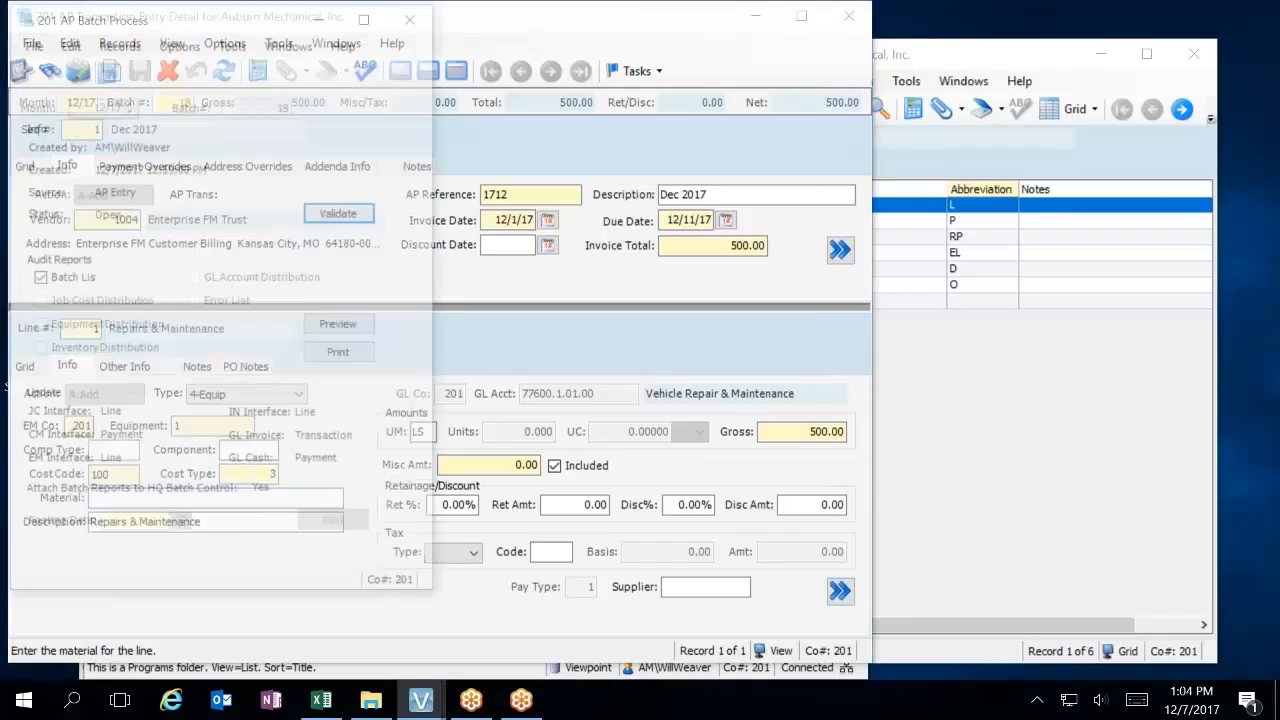
click(349, 218)
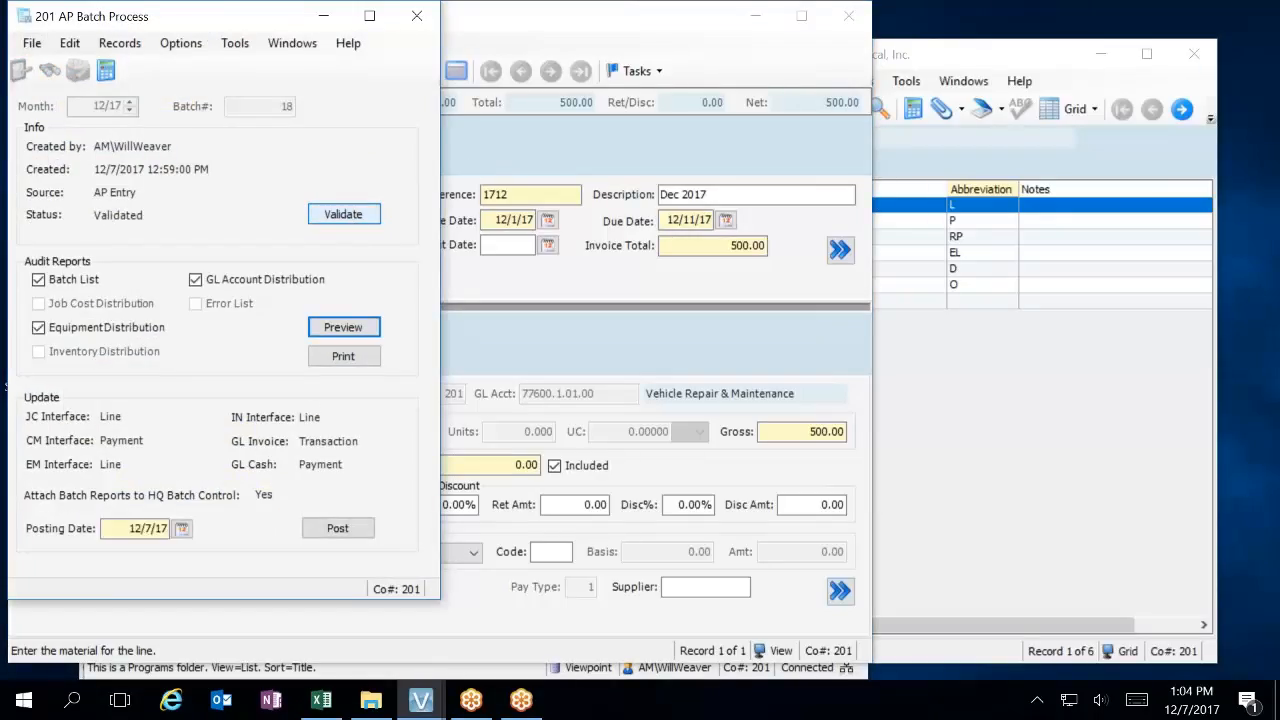
Preview the batch's audit reports and review the GL distribution, EM distribution and entry audit lists, closing each one.
click(350, 329)
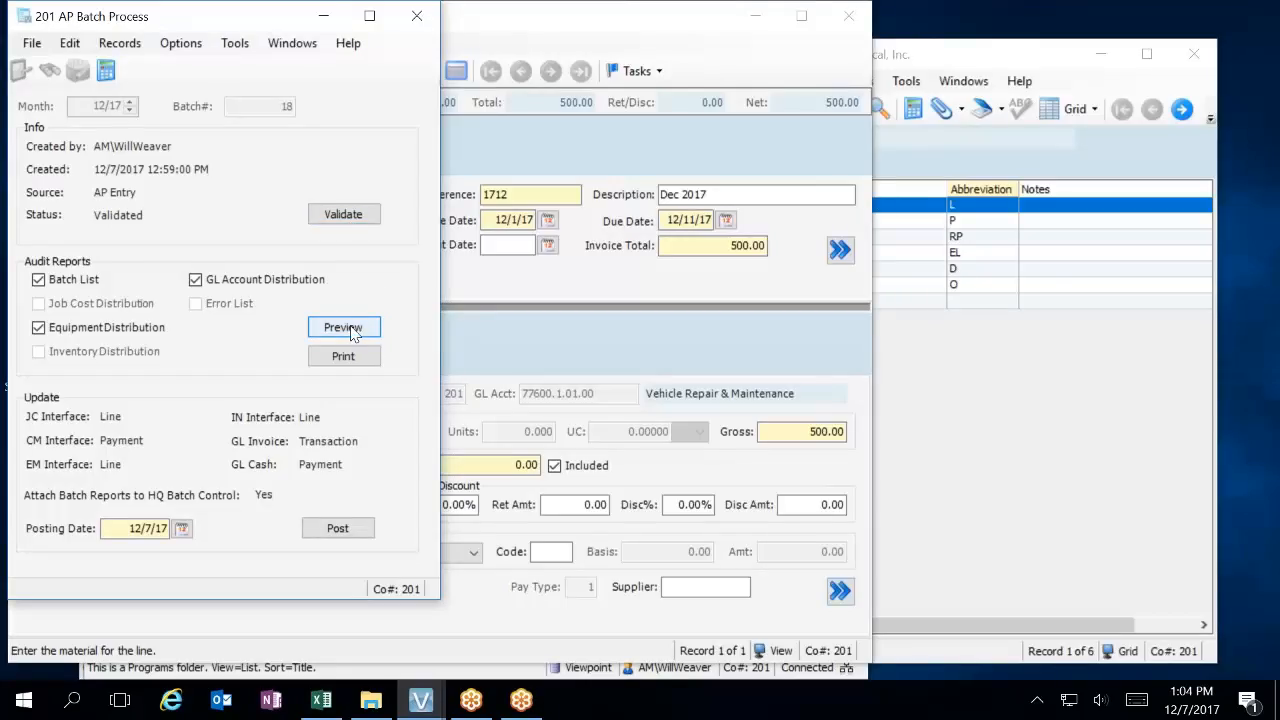
click(352, 330)
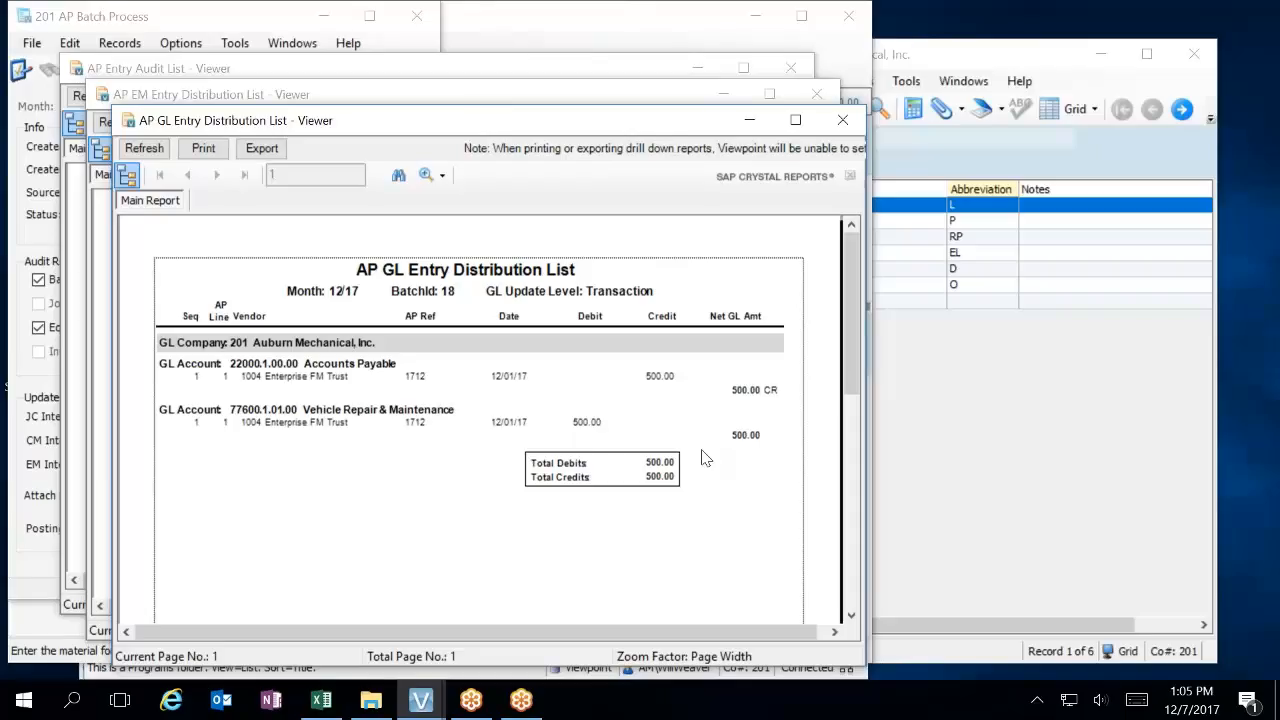
click(842, 120)
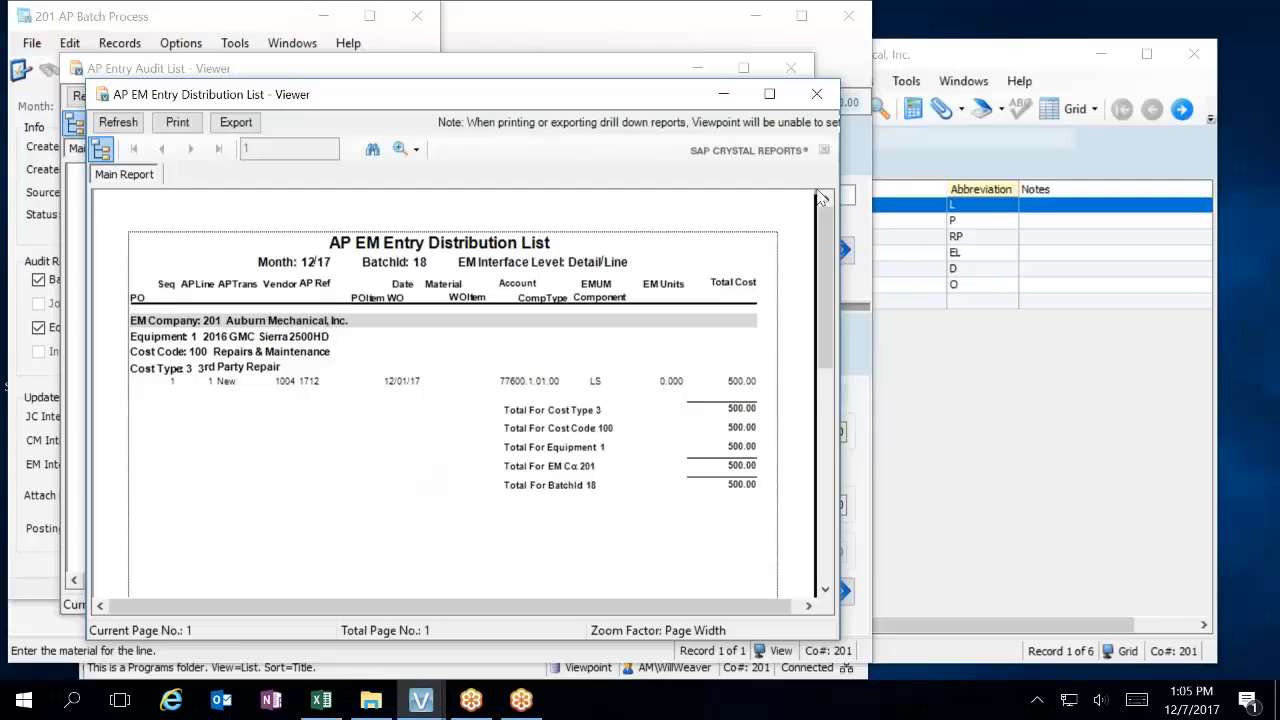
click(816, 93)
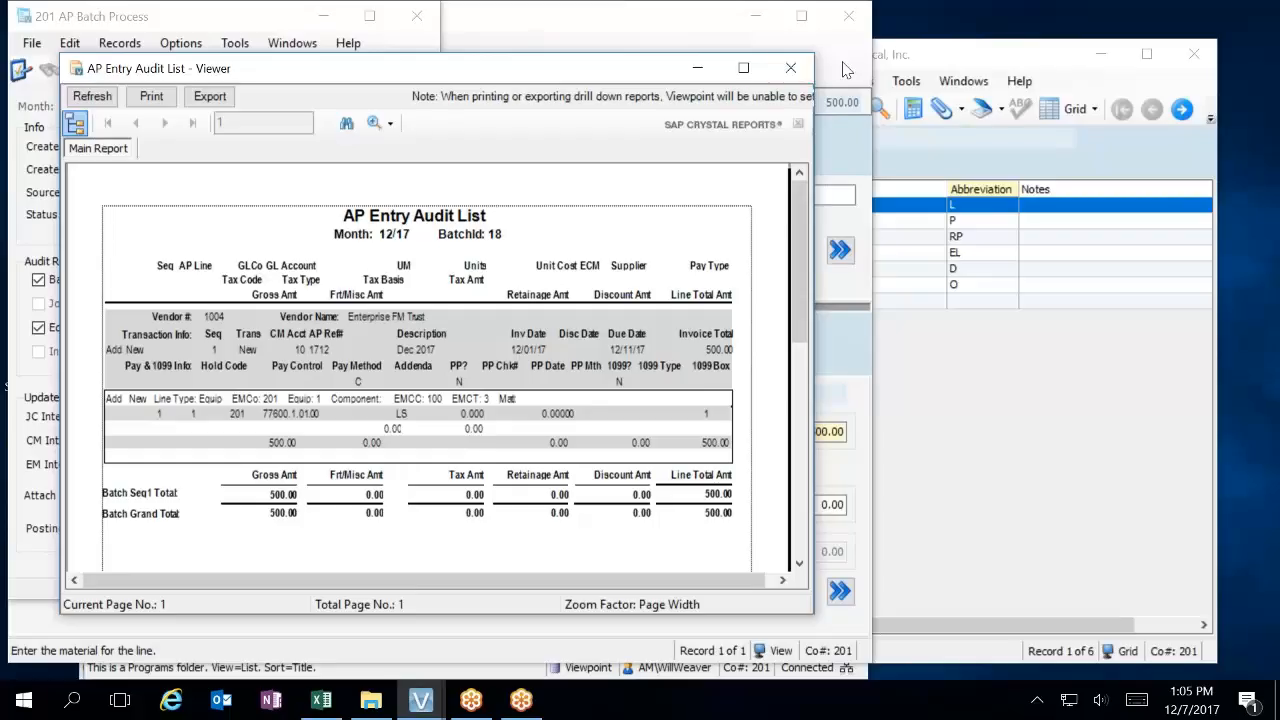
click(790, 68)
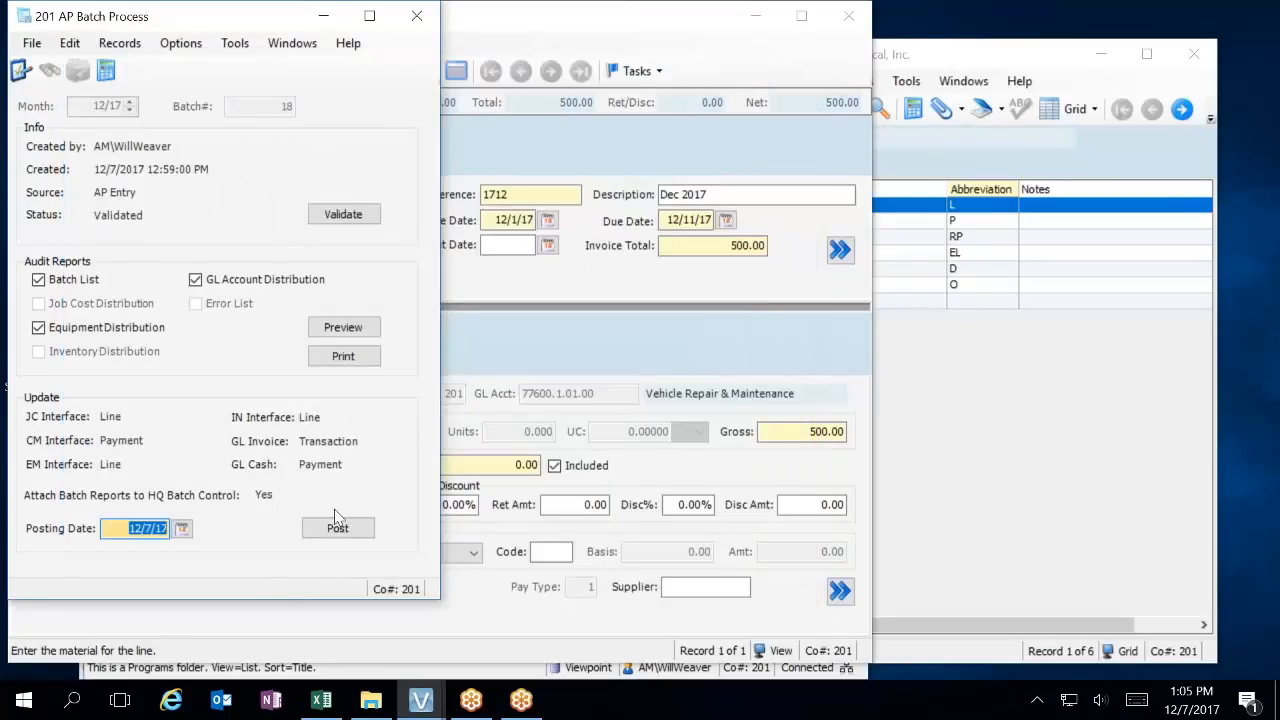
Post the validated AP batch, keeping the default posting date.
click(339, 530)
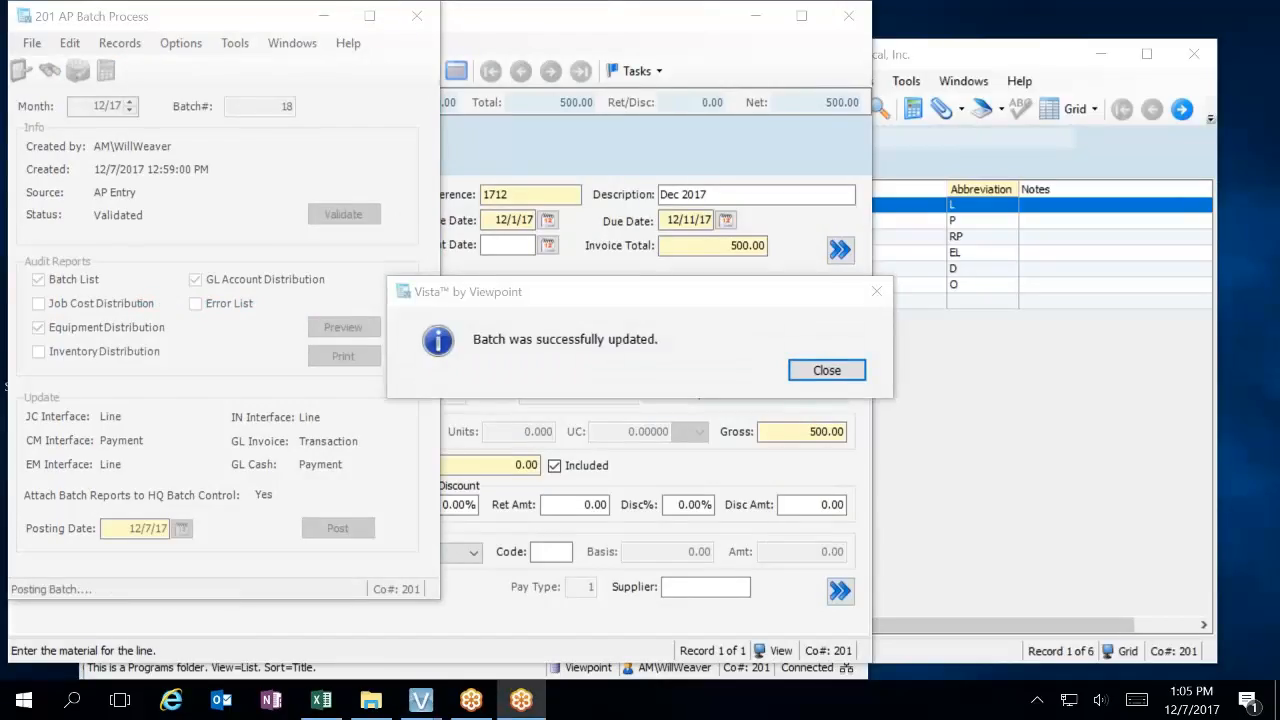
click(823, 372)
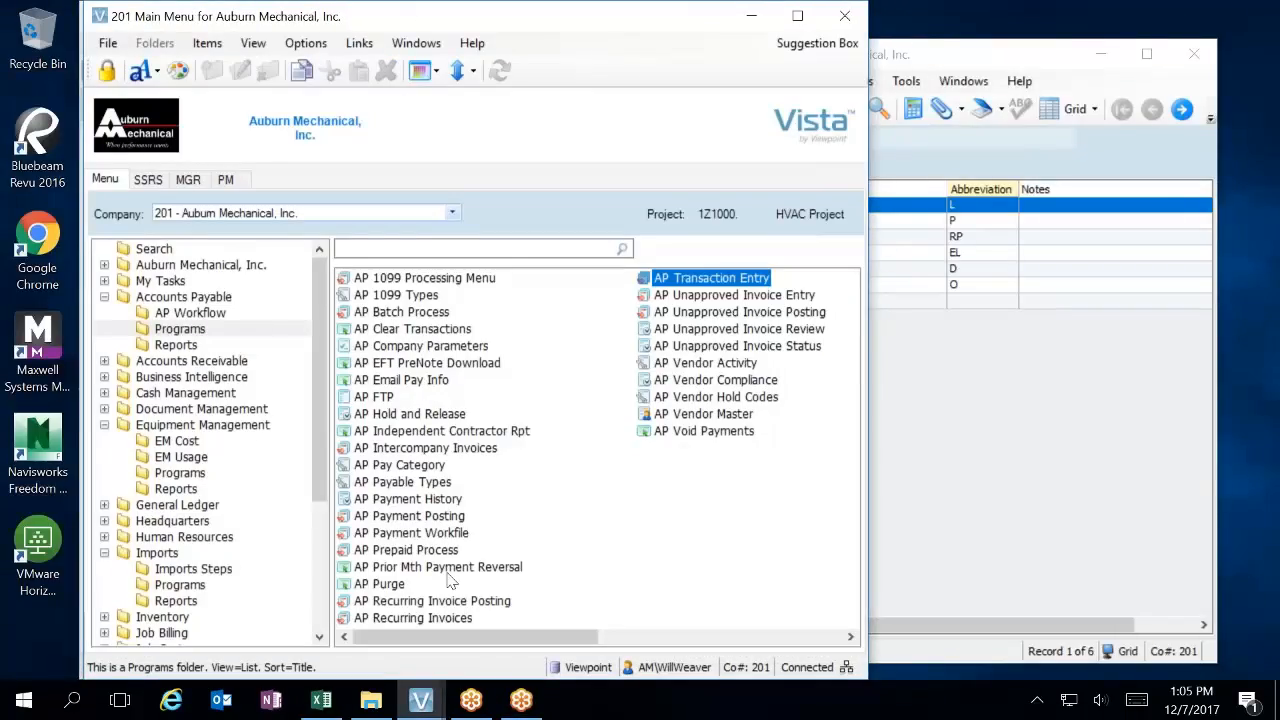